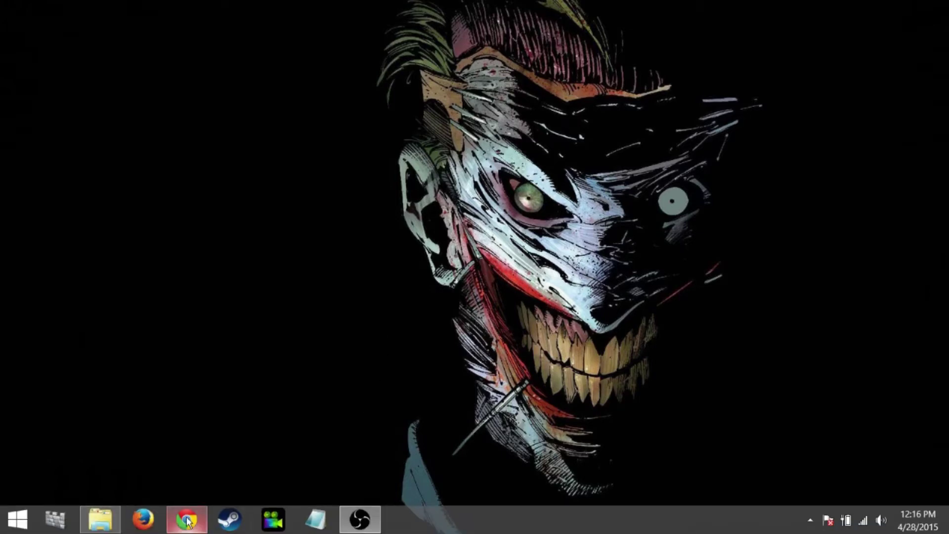
# - Close the download page browser and return to the StarKiller Studios folder window
pyautogui.click(186, 524)
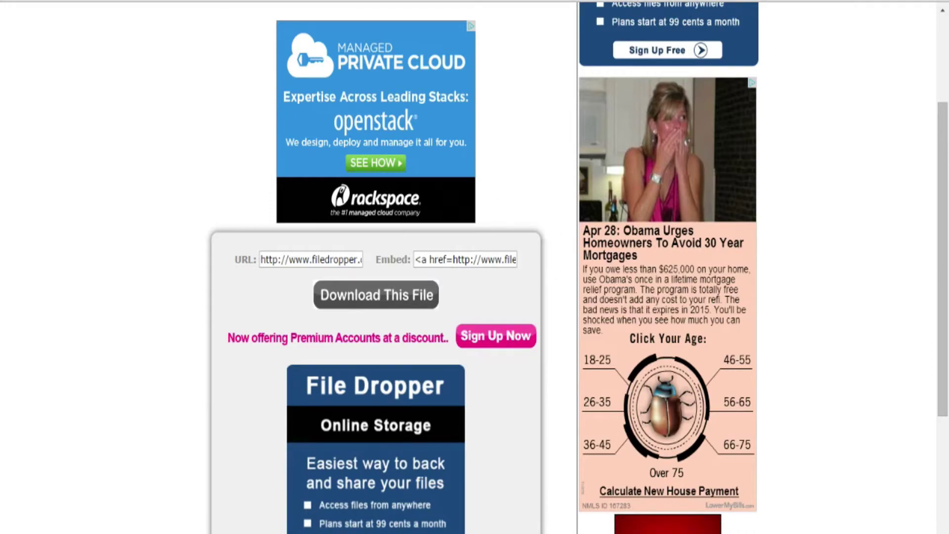
pyautogui.hotkey('alt', 'F4')
pyautogui.moveTo(233, 530)
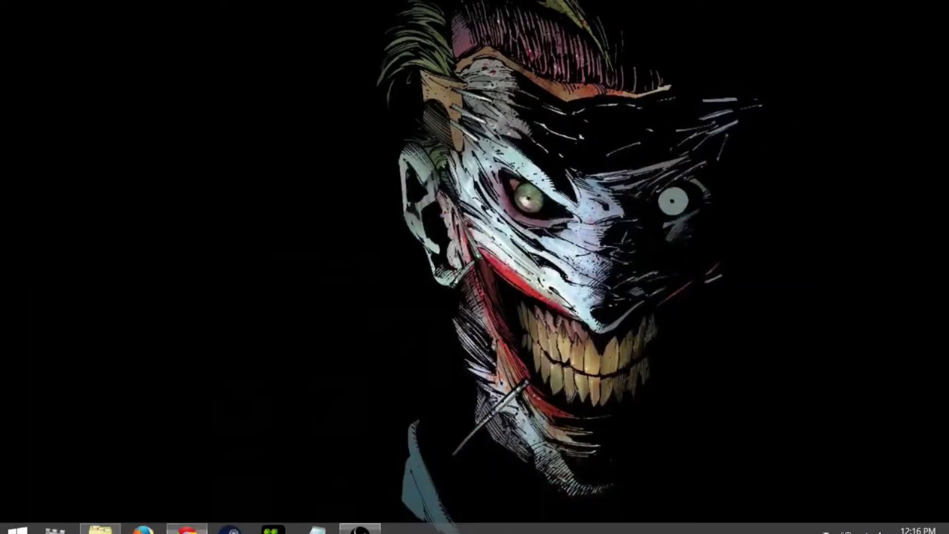
pyautogui.moveTo(100, 519)
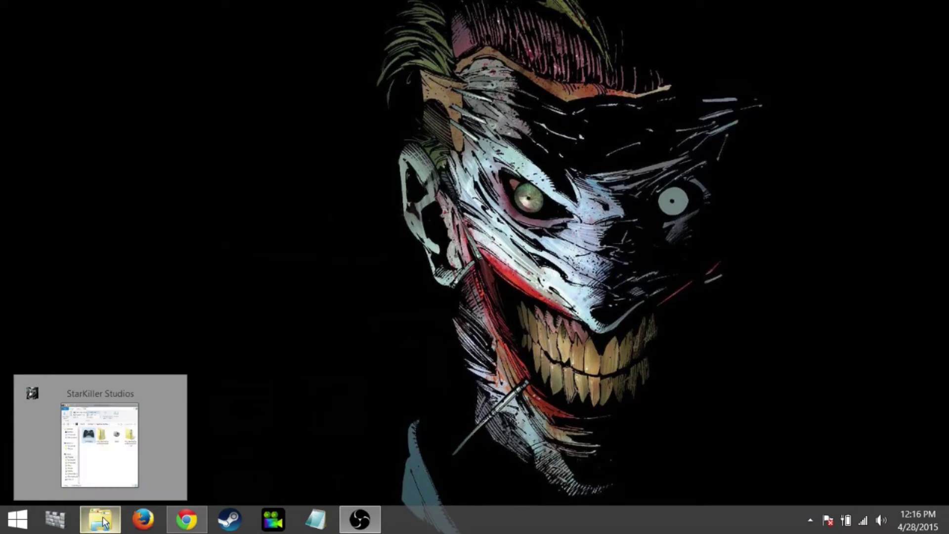
pyautogui.click(126, 477)
# - Inspect the h1z1 xpaddler zip and its extracted h1z1 xpaddler folder and subfolder
pyautogui.click(443, 210)
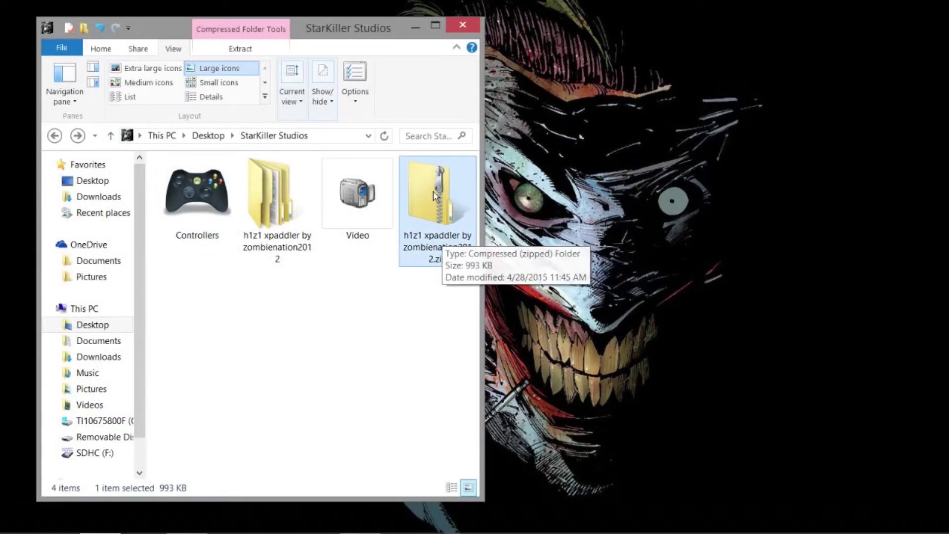
pyautogui.rightClick(433, 191)
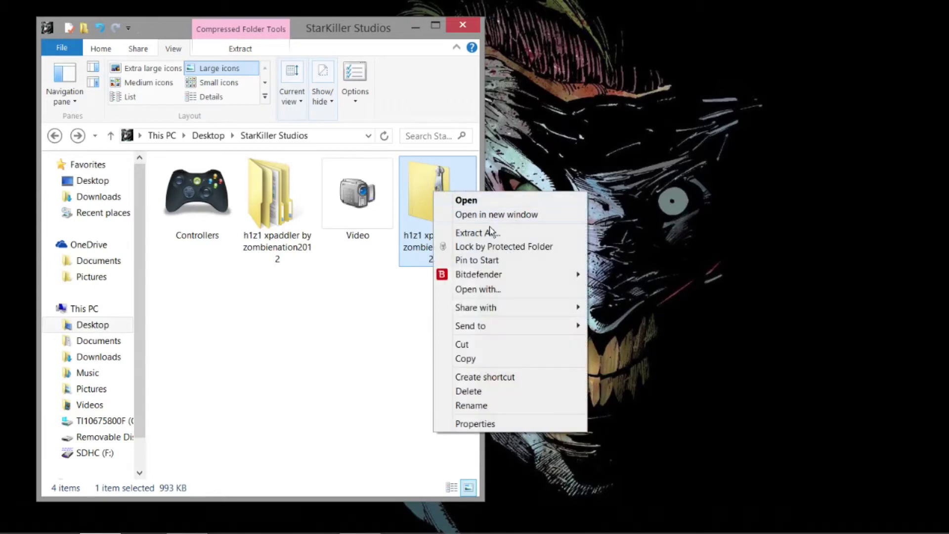
pyautogui.click(380, 320)
pyautogui.click(297, 238)
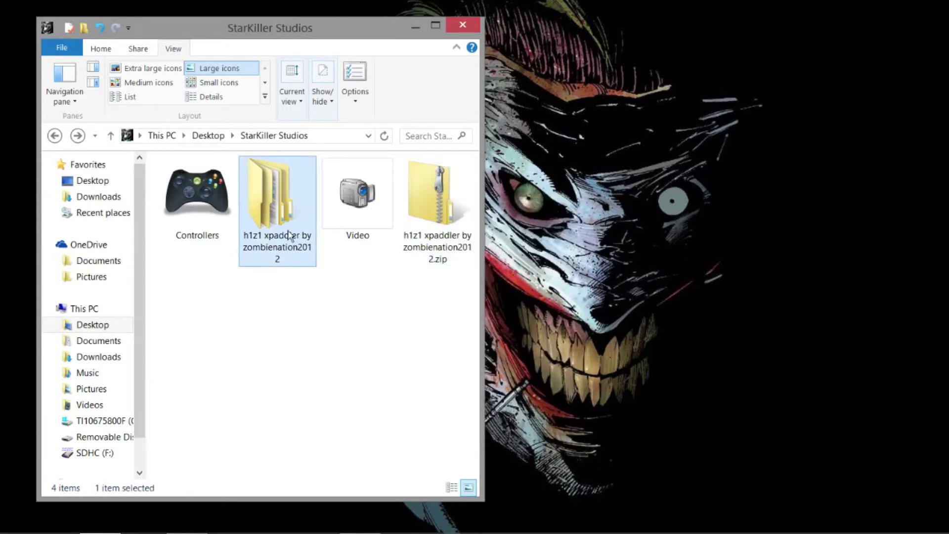
pyautogui.doubleClick(288, 232)
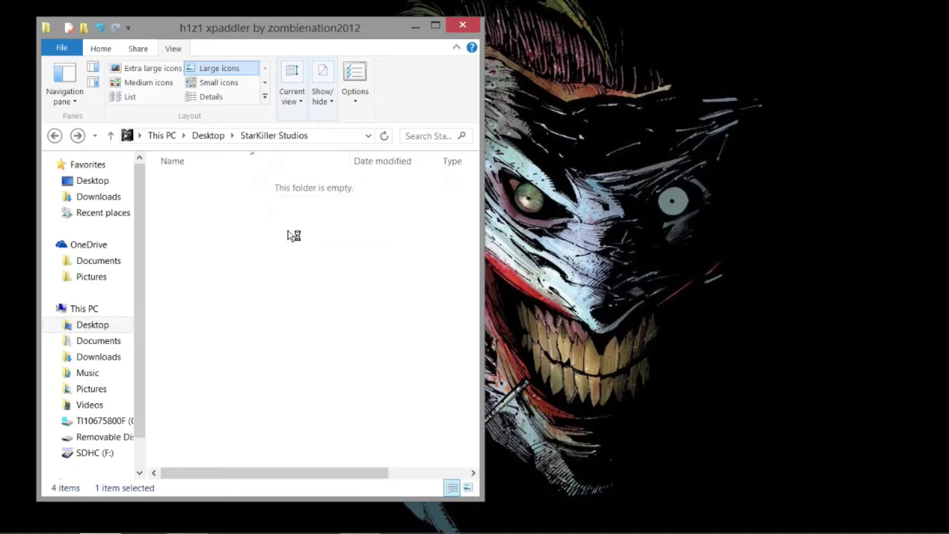
pyautogui.doubleClick(297, 188)
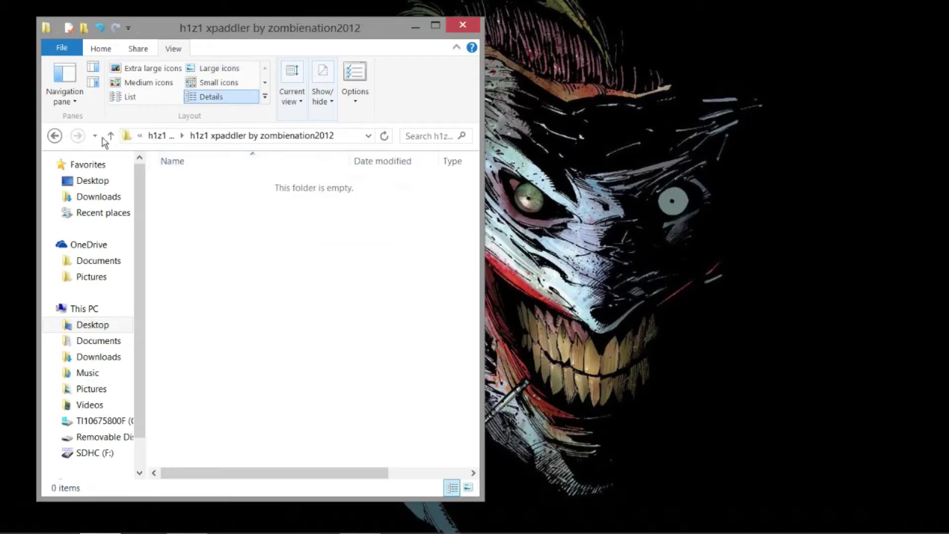
# - Go back to StarKiller Studios, open Controllers and review h1z1.xpadderprofile, x360.bmp and Xpadder [5.7].exe
pyautogui.click(55, 136)
pyautogui.click(56, 136)
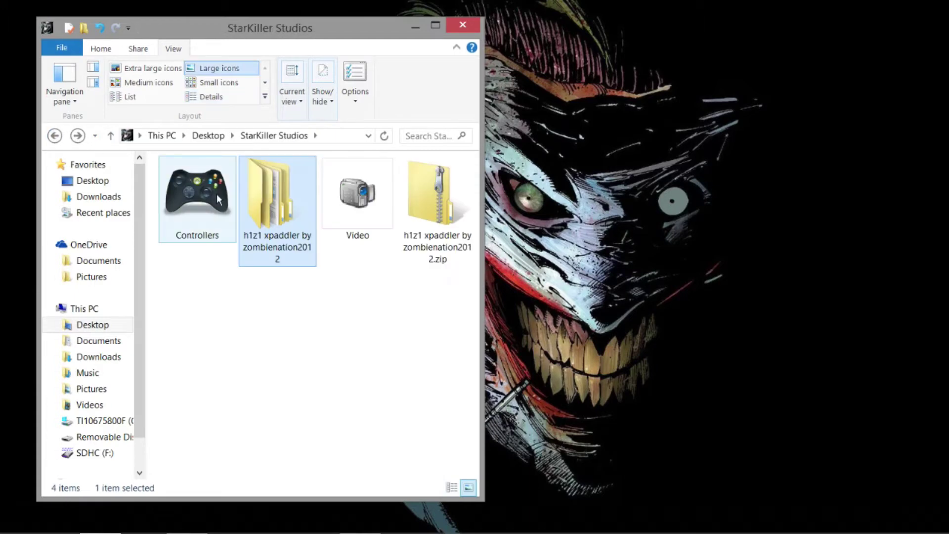
pyautogui.click(217, 195)
pyautogui.doubleClick(217, 195)
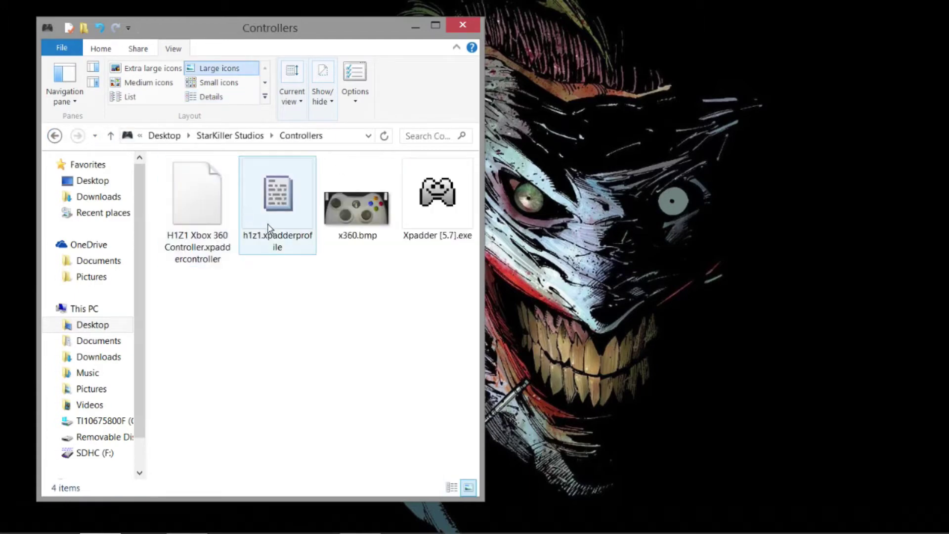
pyautogui.click(268, 225)
pyautogui.keyDown('ctrl'); pyautogui.click(339, 207); pyautogui.keyUp('ctrl')
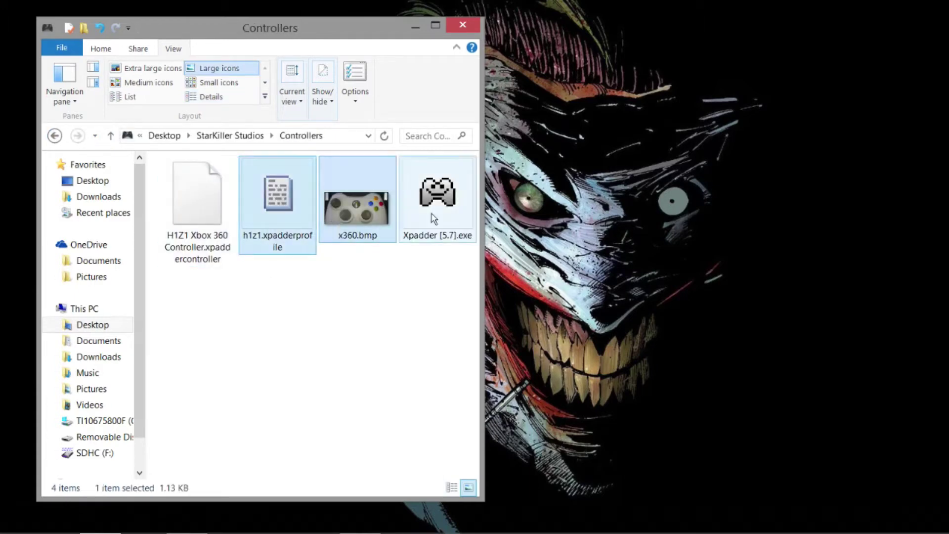
pyautogui.keyDown('ctrl'); pyautogui.click(432, 212); pyautogui.keyUp('ctrl')
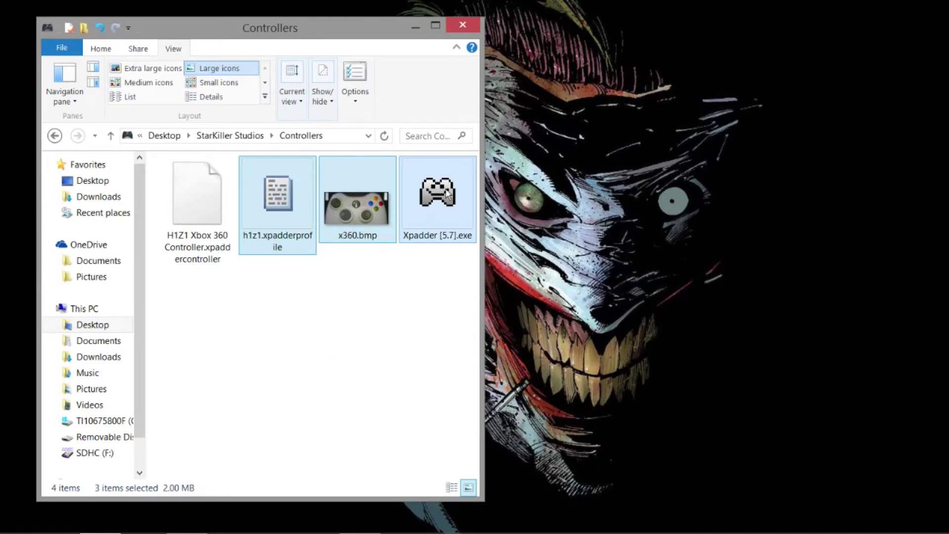
pyautogui.click(384, 295)
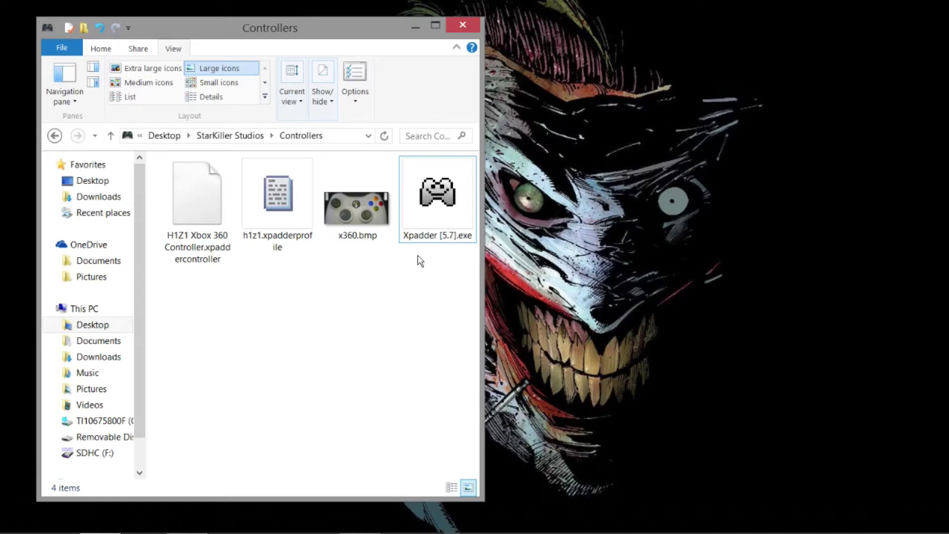
pyautogui.rightClick(443, 200)
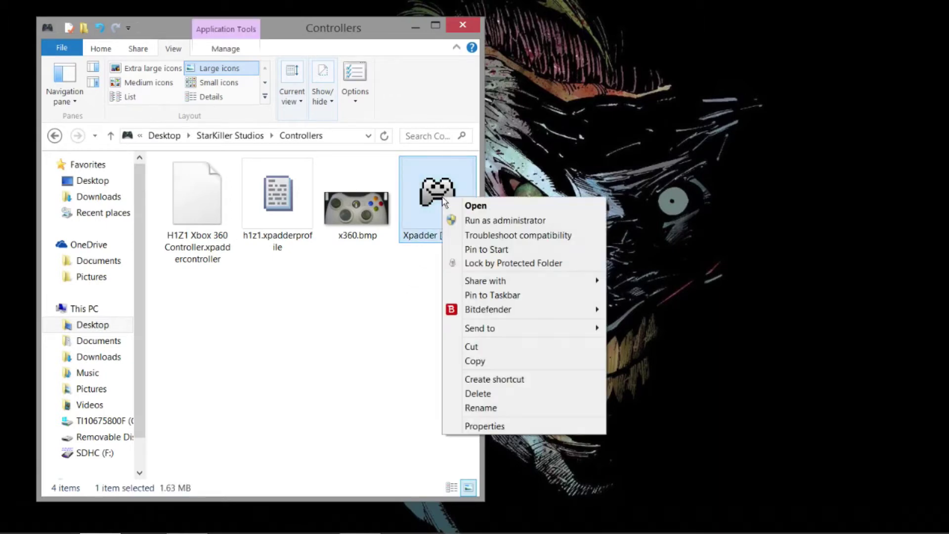
# - Start a compatibility troubleshoot on Xpadder [5.7].exe, then cancel it without applying anything
pyautogui.click(469, 236)
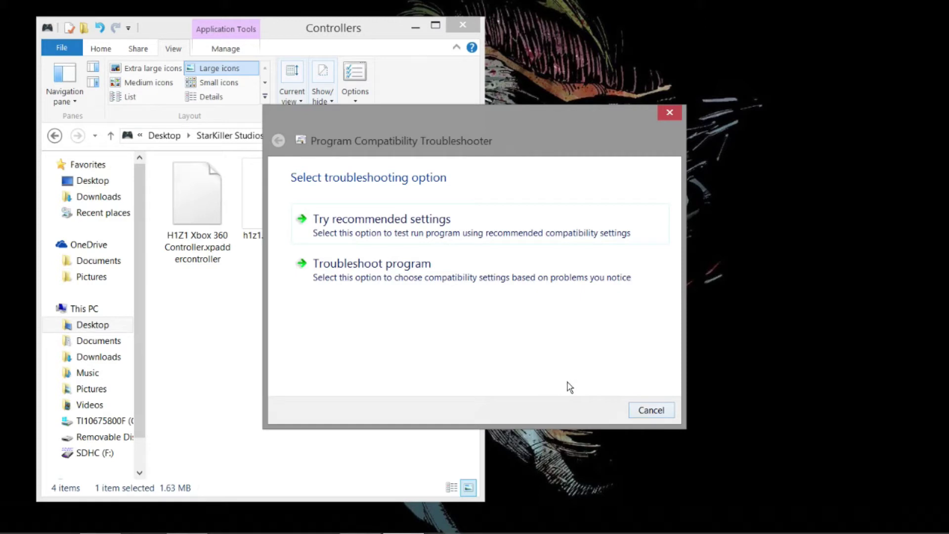
pyautogui.click(642, 411)
# - Bring up the running Xpadder from the tray, move it aside and select the h1z1 profile
pyautogui.moveTo(800, 502)
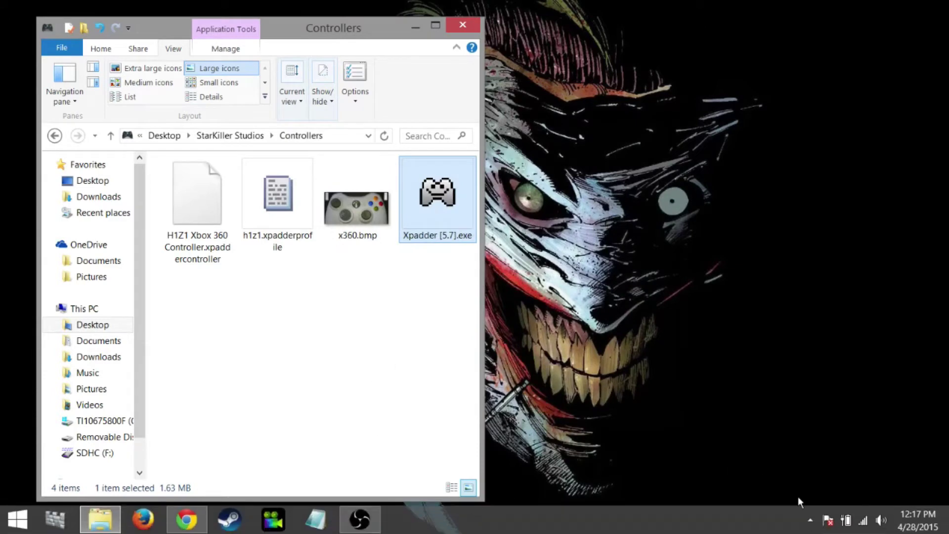
pyautogui.click(811, 520)
pyautogui.click(835, 451)
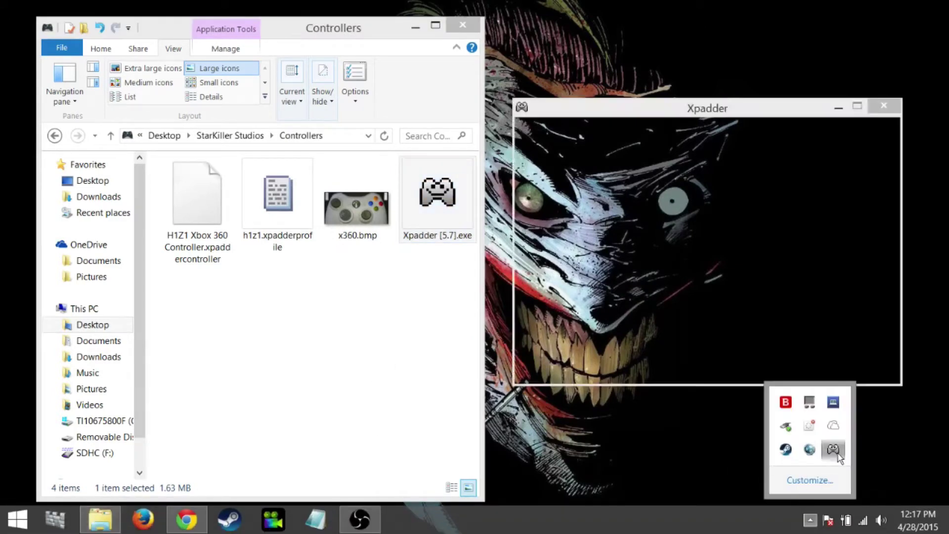
pyautogui.moveTo(720, 110); pyautogui.dragTo(703, 68)
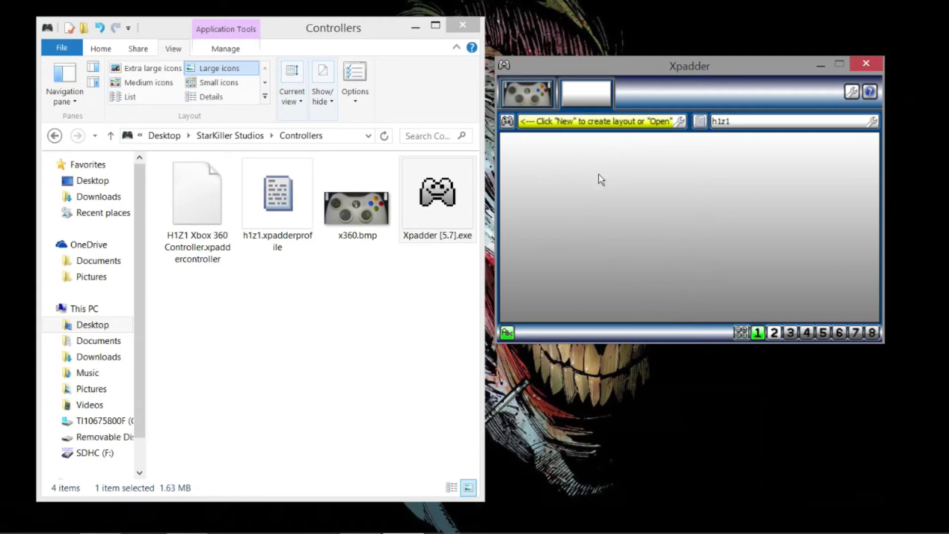
pyautogui.click(874, 124)
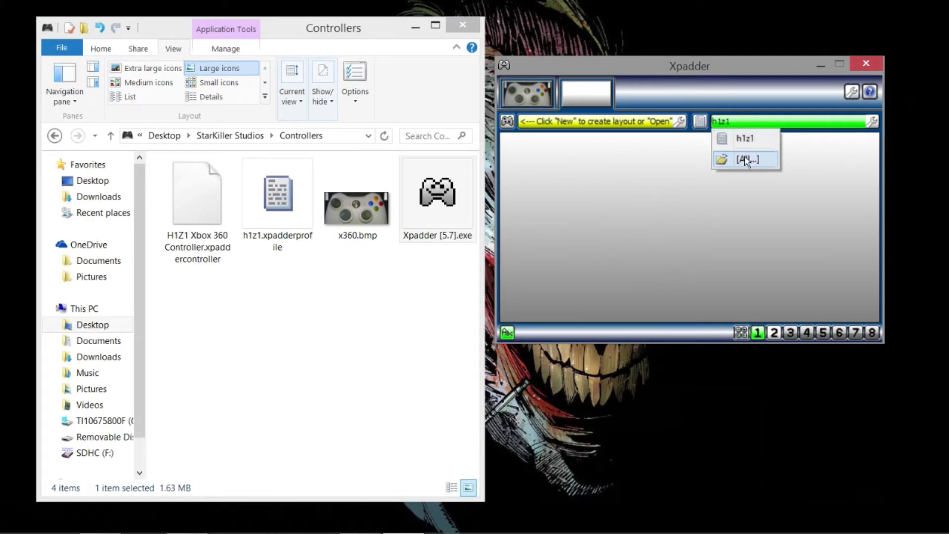
pyautogui.click(292, 210)
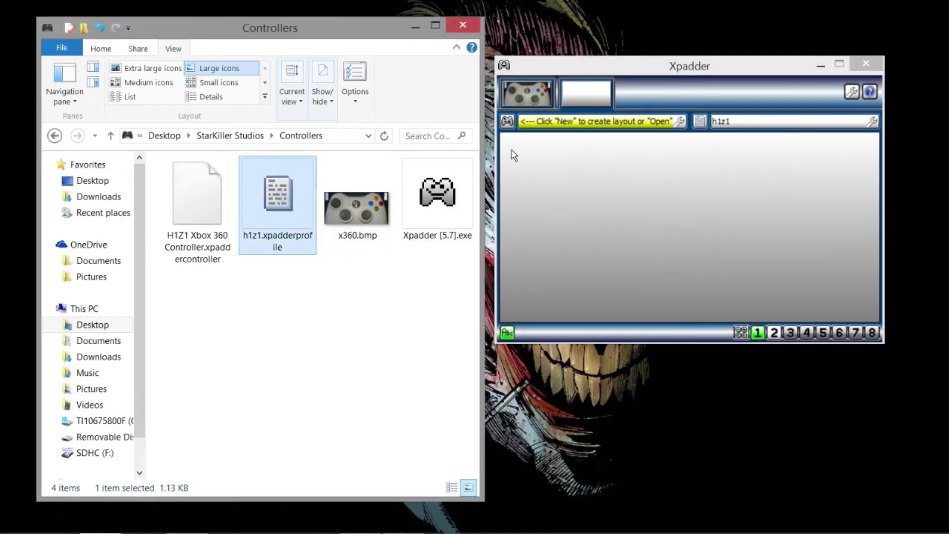
# - Load x360.bmp as the controller image in Xpadder's Controller Settings
pyautogui.click(508, 121)
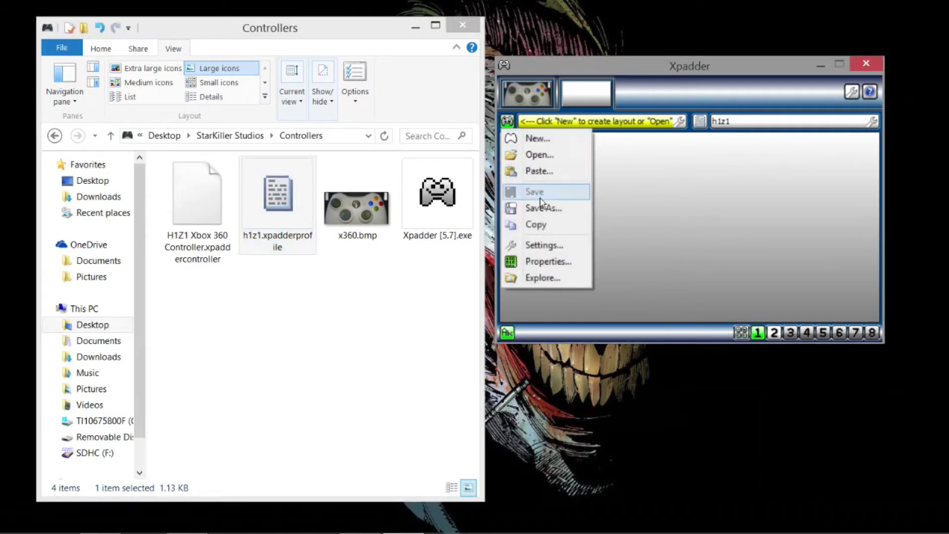
pyautogui.click(543, 244)
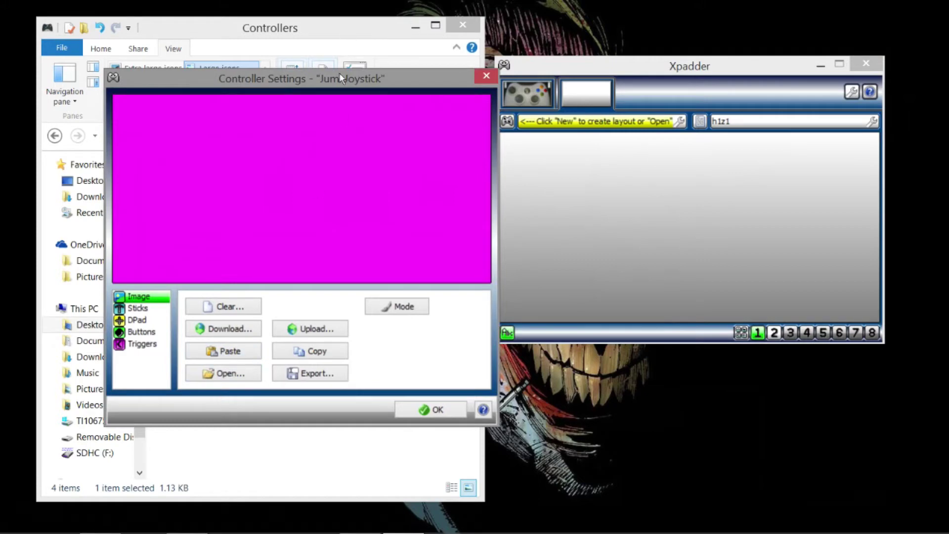
pyautogui.moveTo(340, 78); pyautogui.dragTo(617, 108)
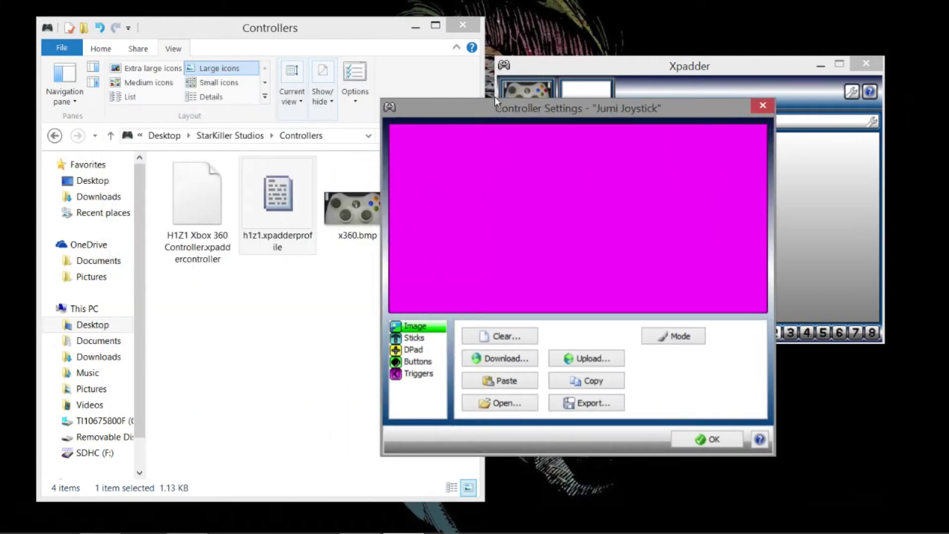
pyautogui.moveTo(496, 100); pyautogui.dragTo(571, 105)
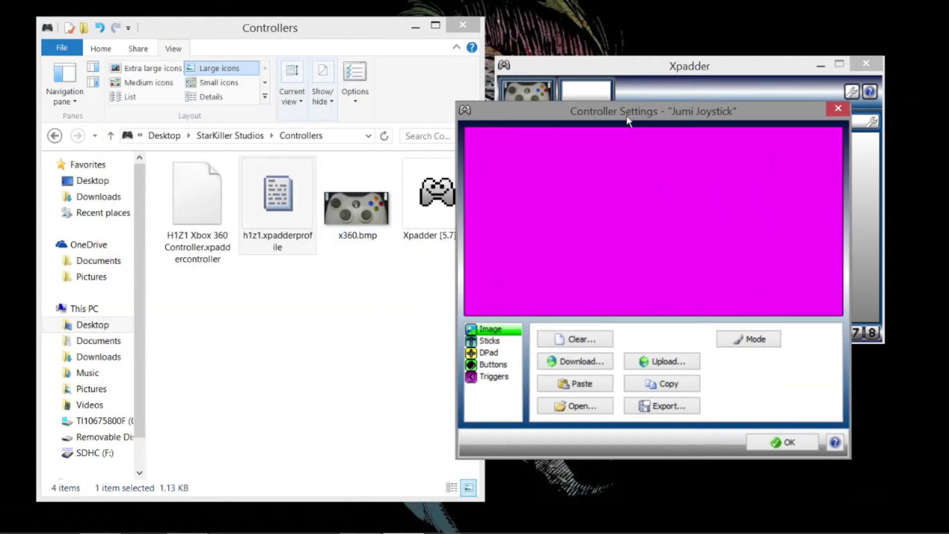
pyautogui.moveTo(628, 120); pyautogui.dragTo(254, 48)
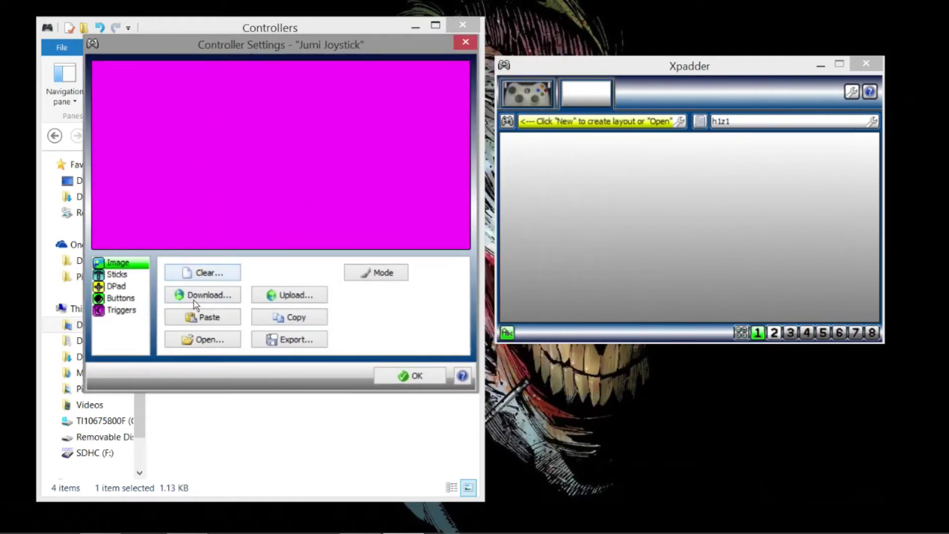
pyautogui.click(214, 345)
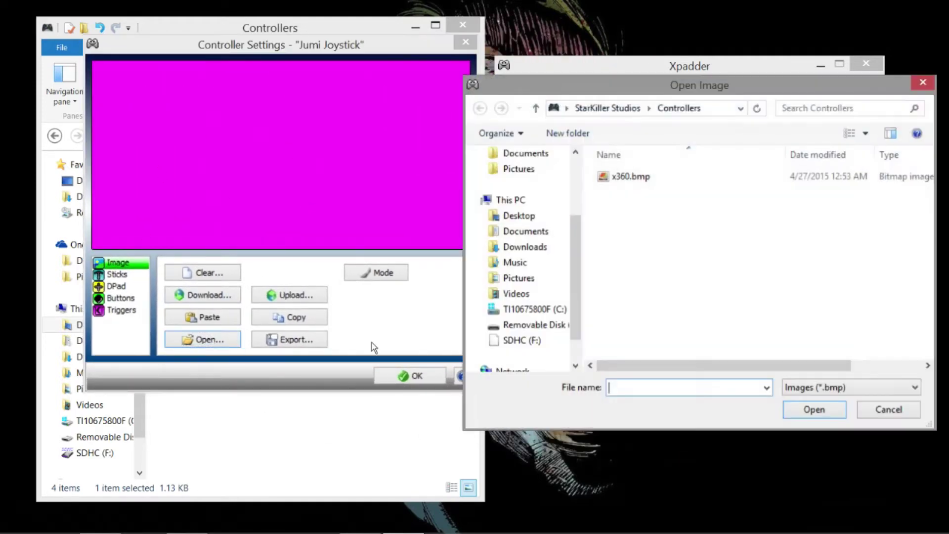
pyautogui.click(630, 177)
pyautogui.click(806, 420)
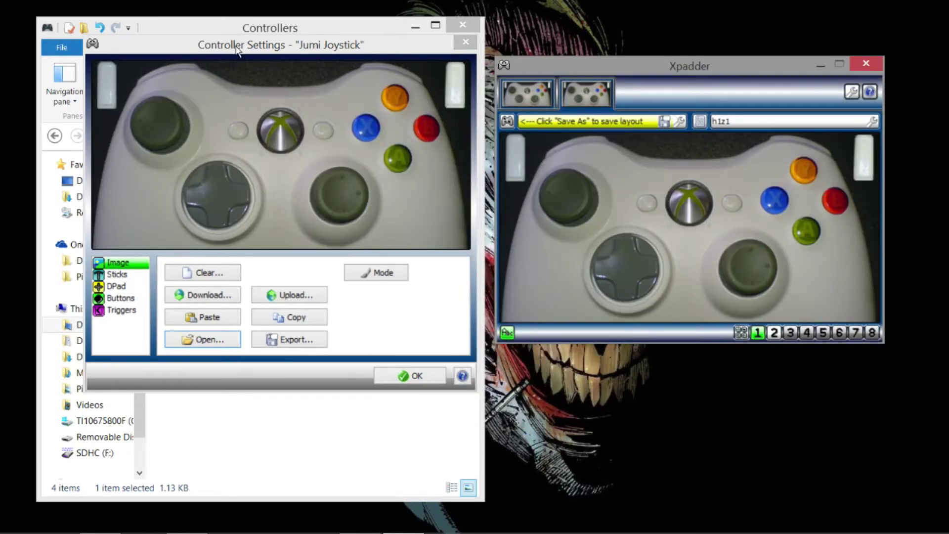
pyautogui.moveTo(236, 47); pyautogui.dragTo(250, 78)
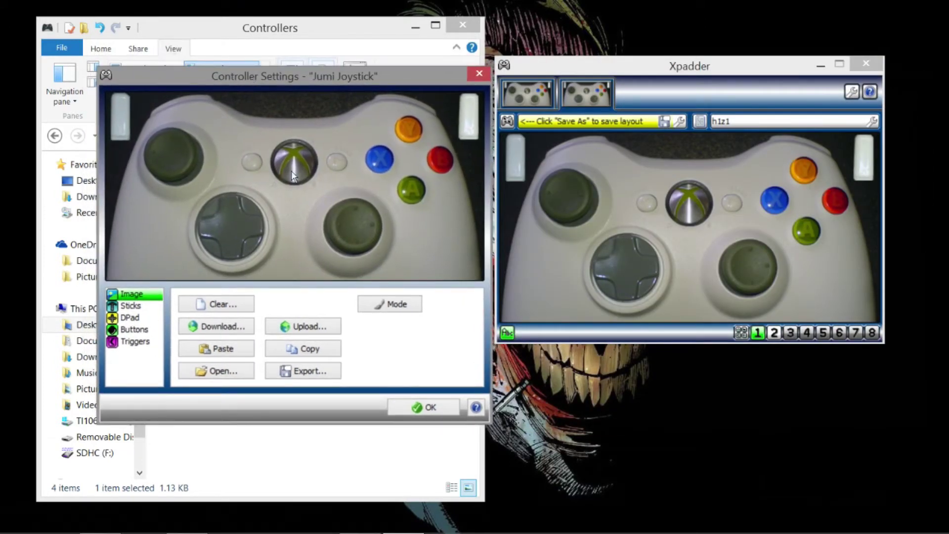
# - Enable Stick 1 and Stick 2 and place them over the left and right thumbsticks
pyautogui.click(132, 306)
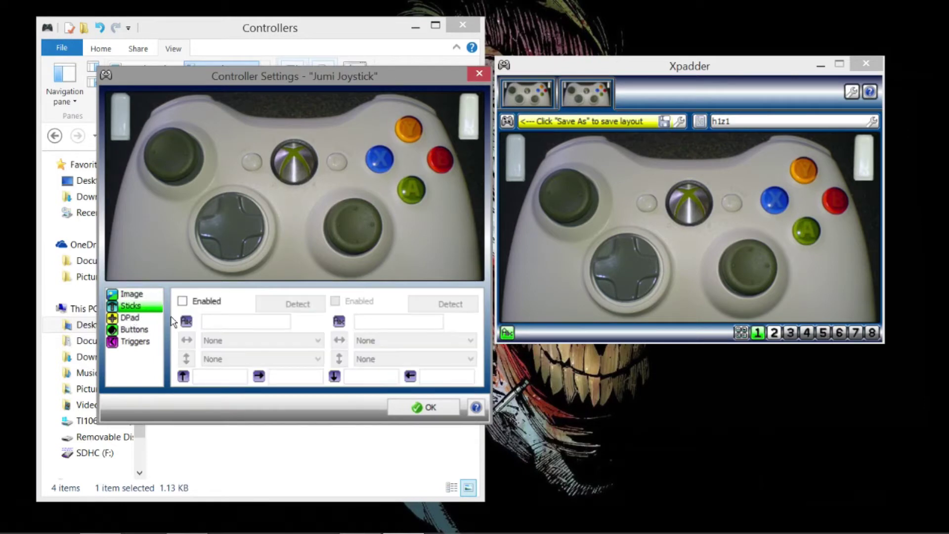
pyautogui.click(183, 301)
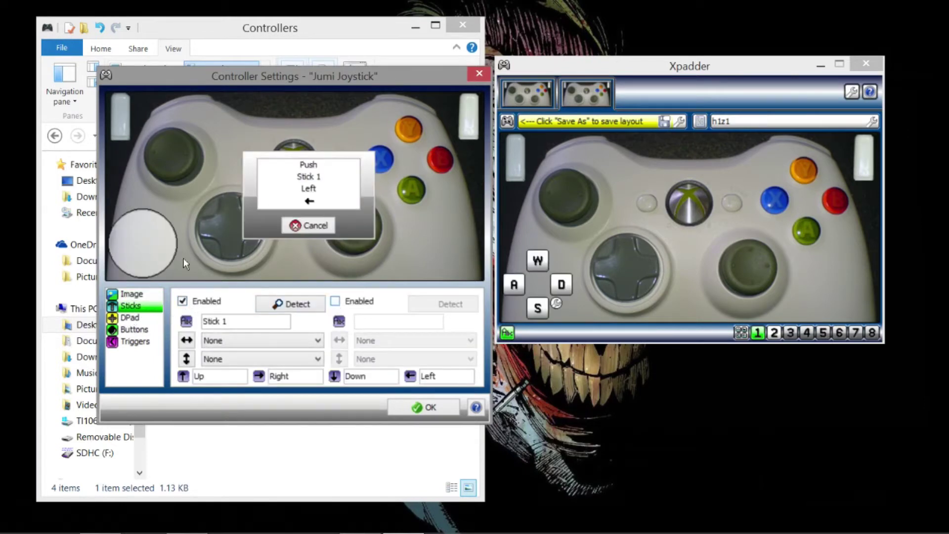
pyautogui.moveTo(142, 245); pyautogui.dragTo(167, 155)
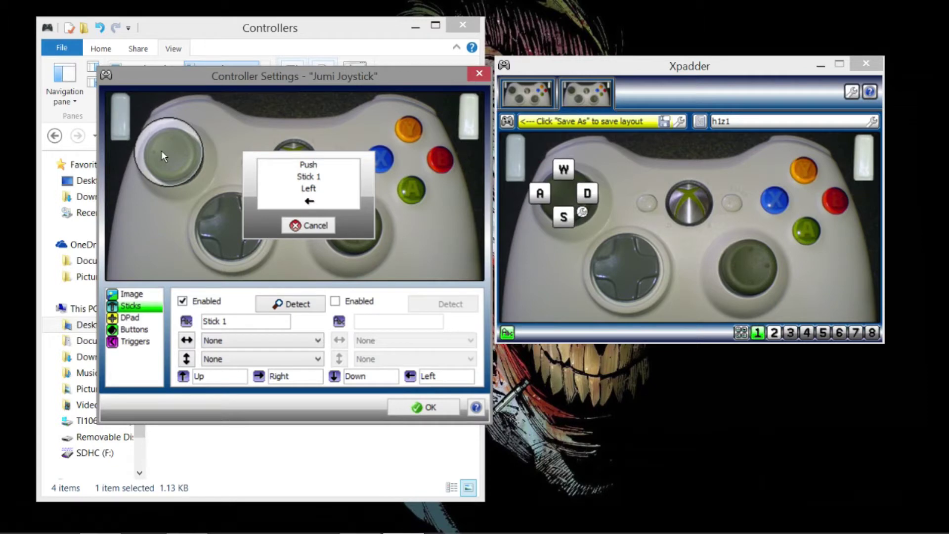
pyautogui.click(310, 228)
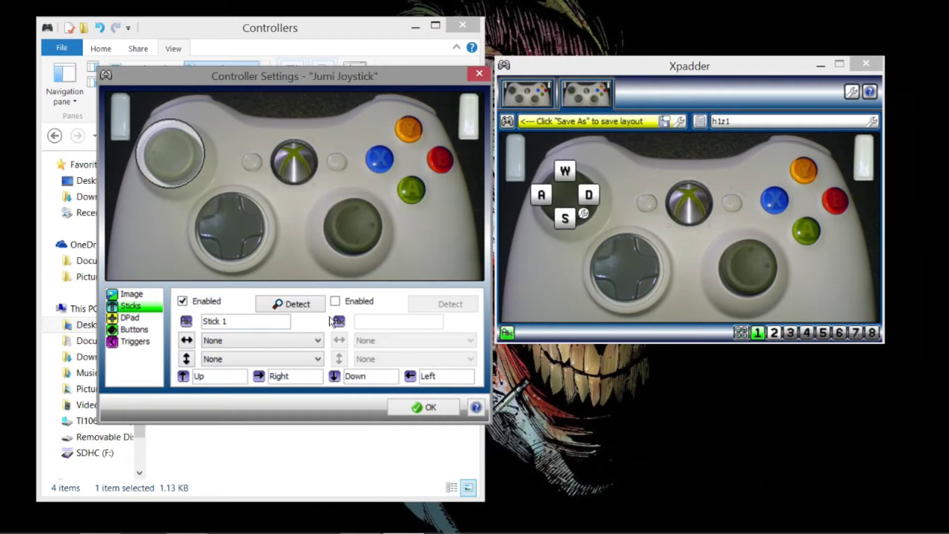
pyautogui.click(335, 300)
pyautogui.moveTo(432, 257); pyautogui.dragTo(351, 226)
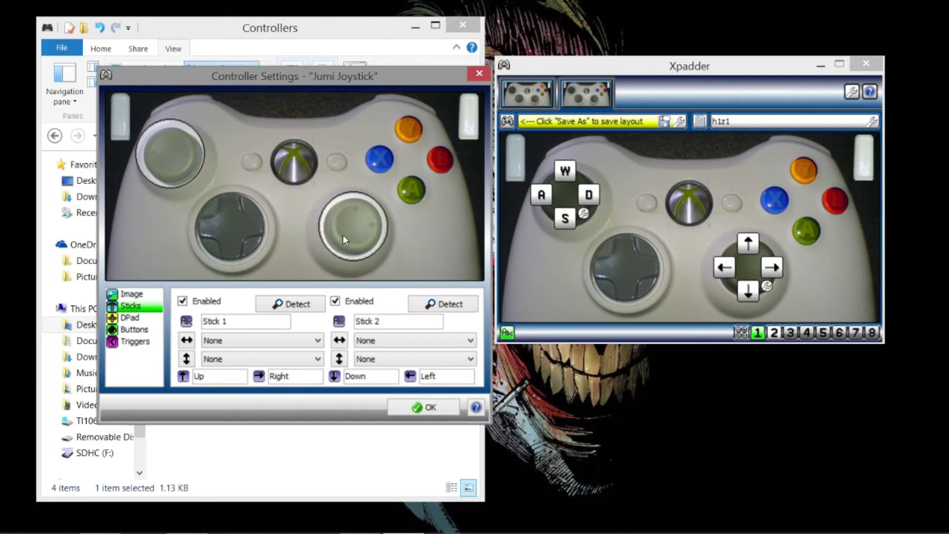
# - Enable the D-pad and triggers, placing the D-pad over the controller's D-pad
pyautogui.click(130, 317)
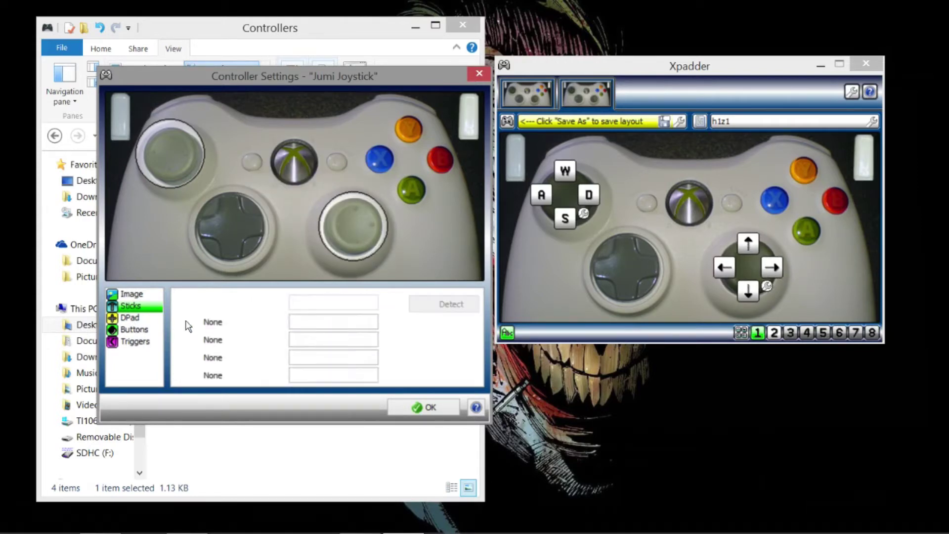
pyautogui.click(182, 300)
pyautogui.click(292, 233)
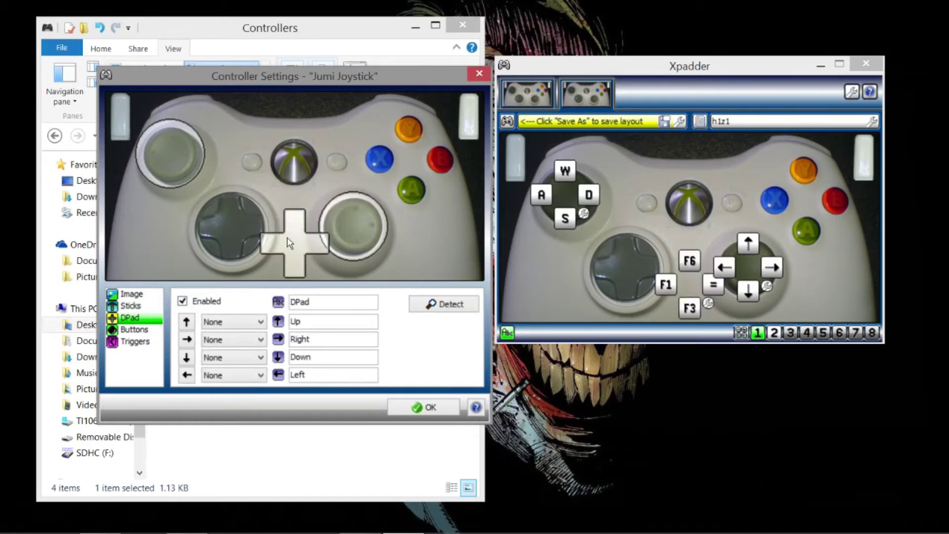
pyautogui.moveTo(291, 233); pyautogui.dragTo(221, 221)
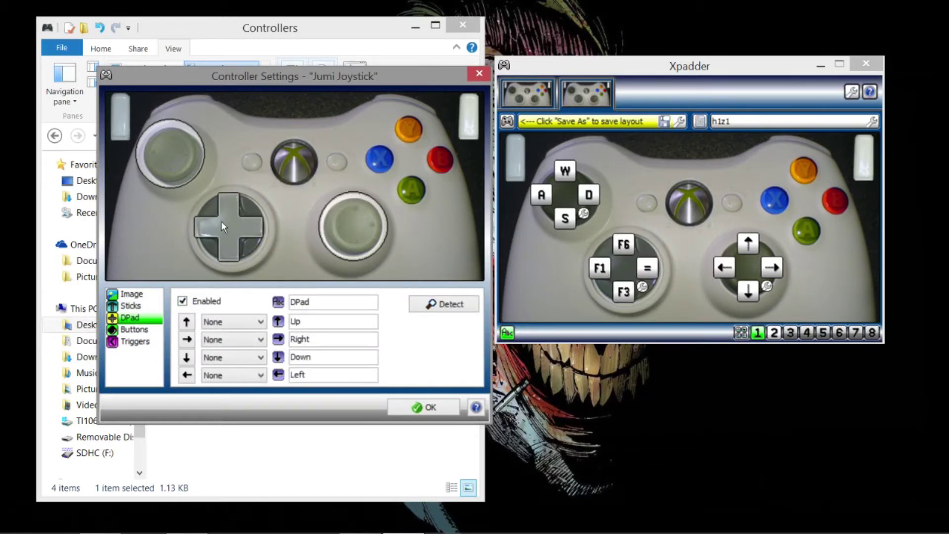
pyautogui.click(135, 341)
pyautogui.click(183, 301)
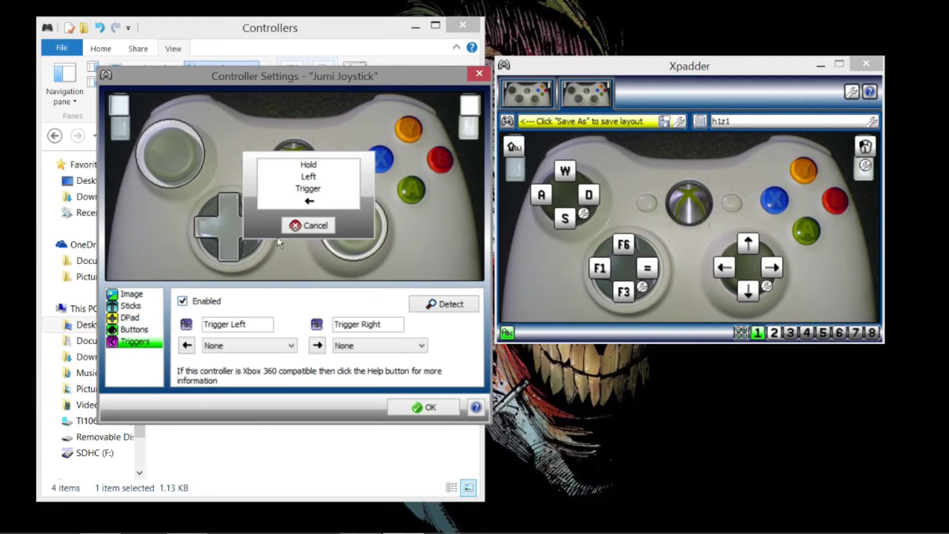
pyautogui.click(293, 226)
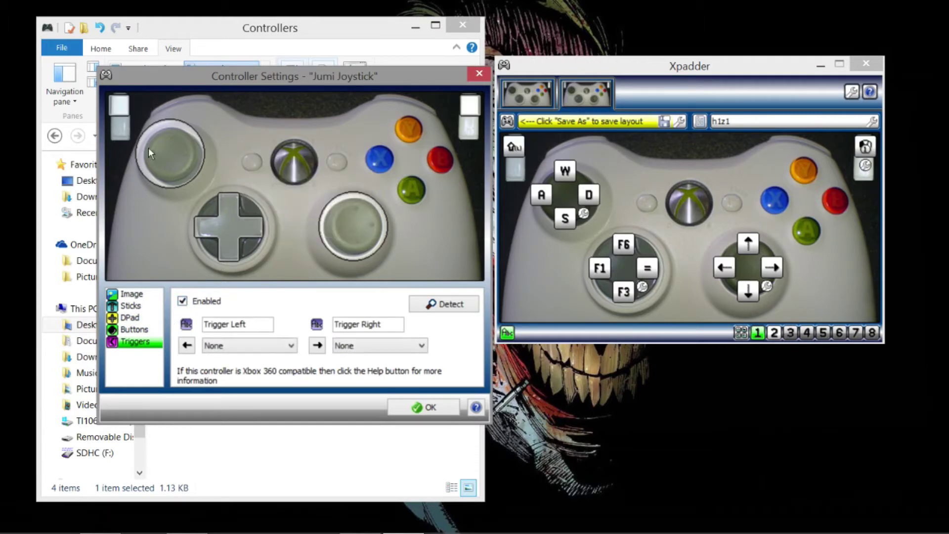
# - Review the Buttons page, close Controller Settings with OK, then reopen Settings
pyautogui.click(132, 330)
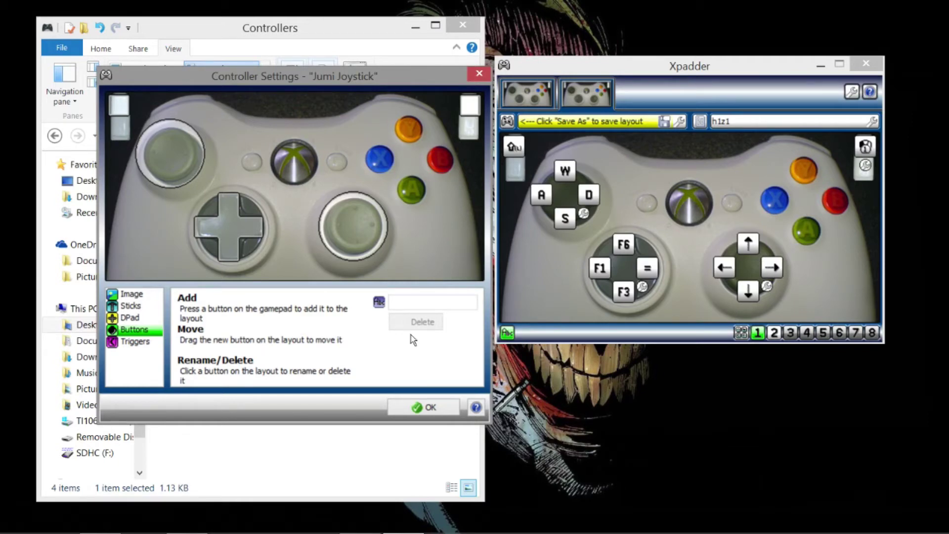
pyautogui.click(512, 97)
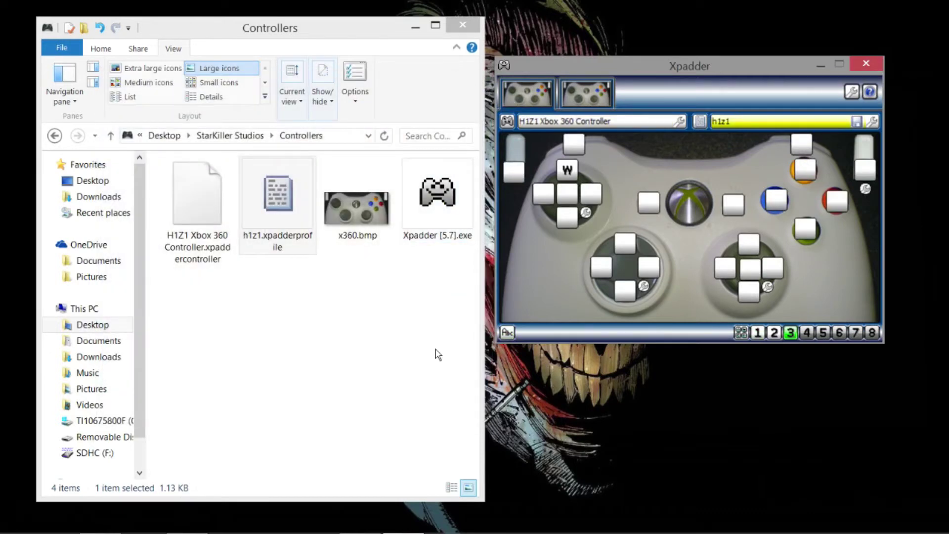
pyautogui.moveTo(398, 531)
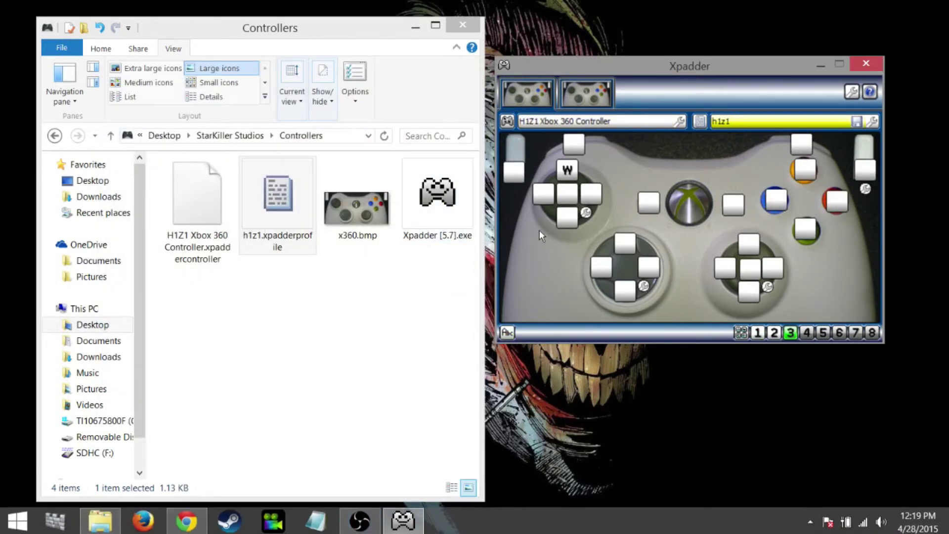
pyautogui.click(508, 121)
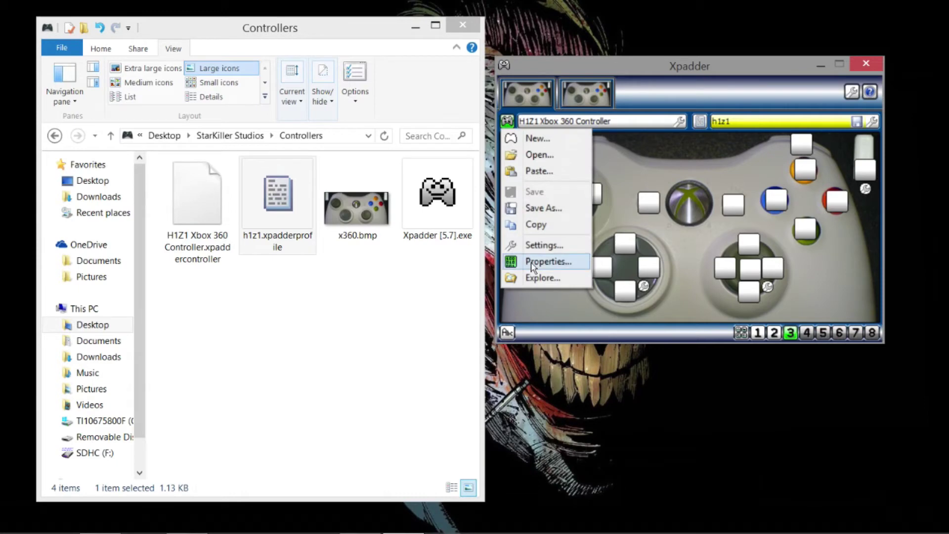
pyautogui.click(547, 245)
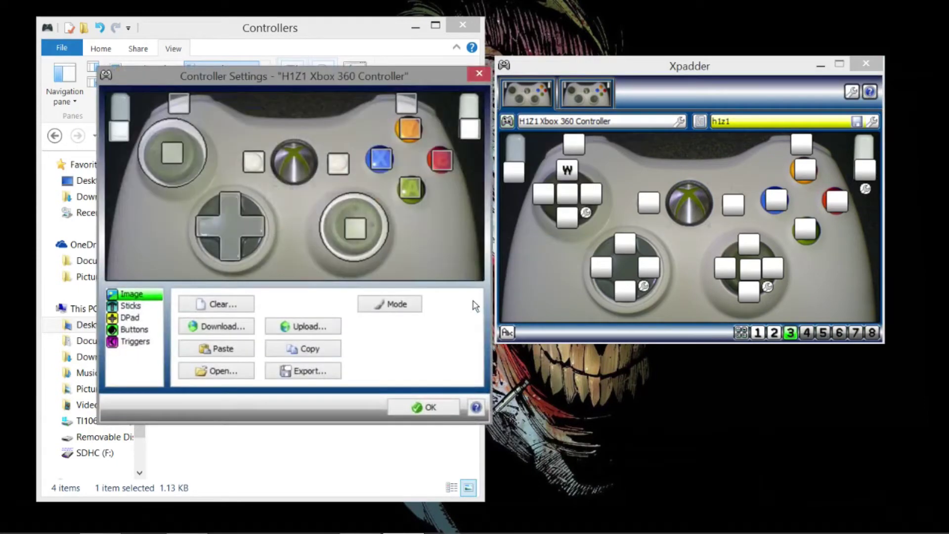
# - Drag the left trigger's button into position on the picture and close Controller Settings
pyautogui.click(147, 330)
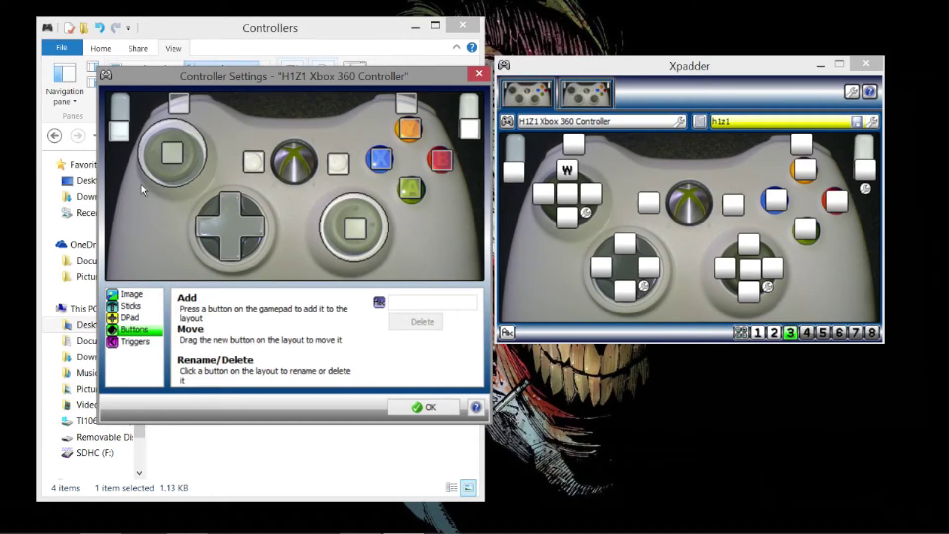
pyautogui.moveTo(118, 139); pyautogui.dragTo(118, 113)
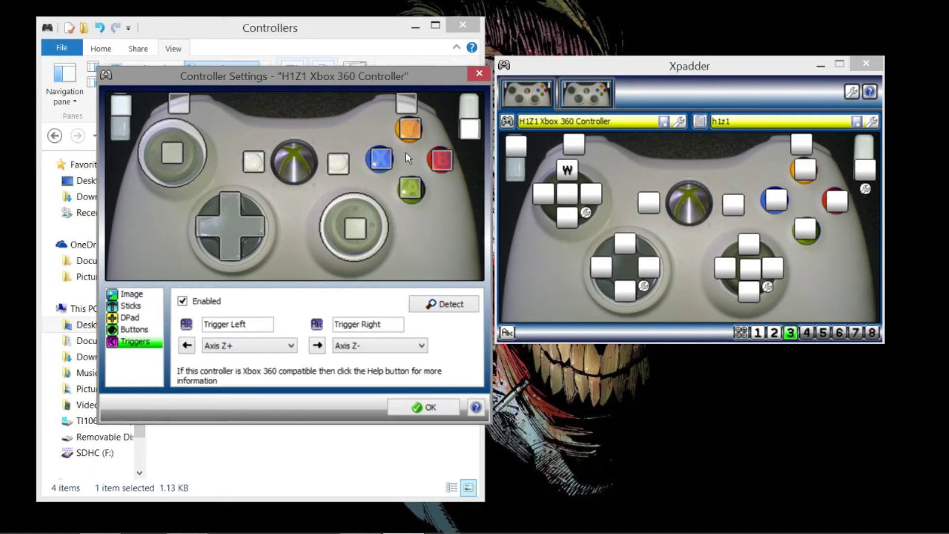
pyautogui.click(478, 75)
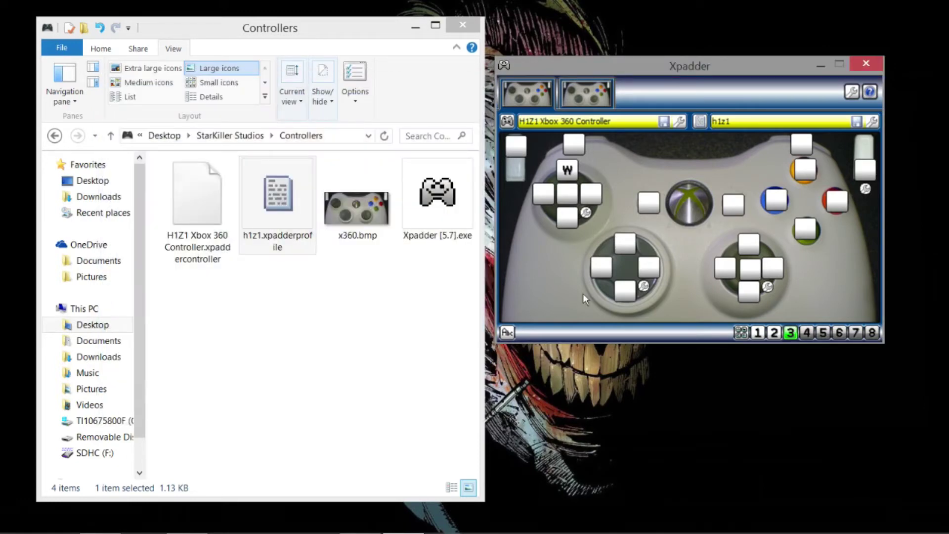
# - Assign W, D, A and S to the left stick's up, right, left and down directions
pyautogui.click(567, 170)
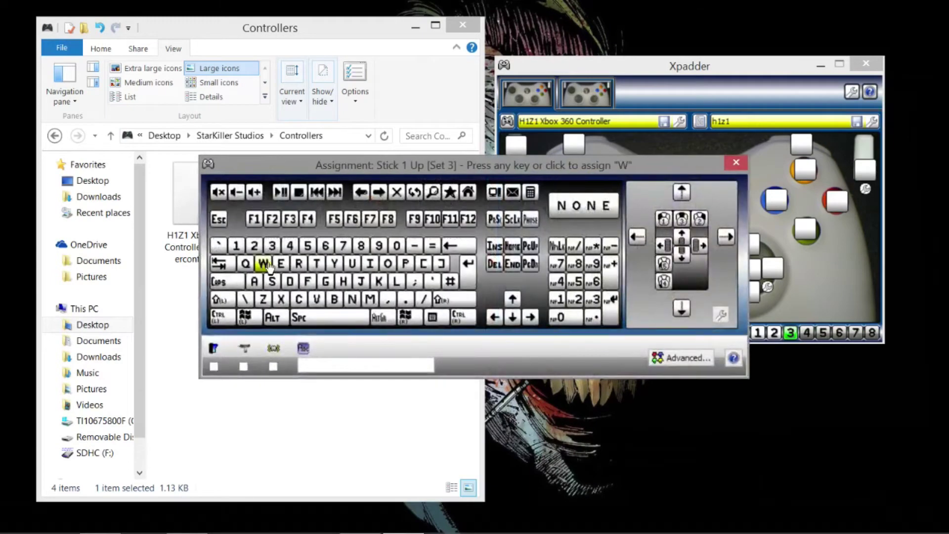
pyautogui.moveTo(544, 168); pyautogui.dragTo(573, 260)
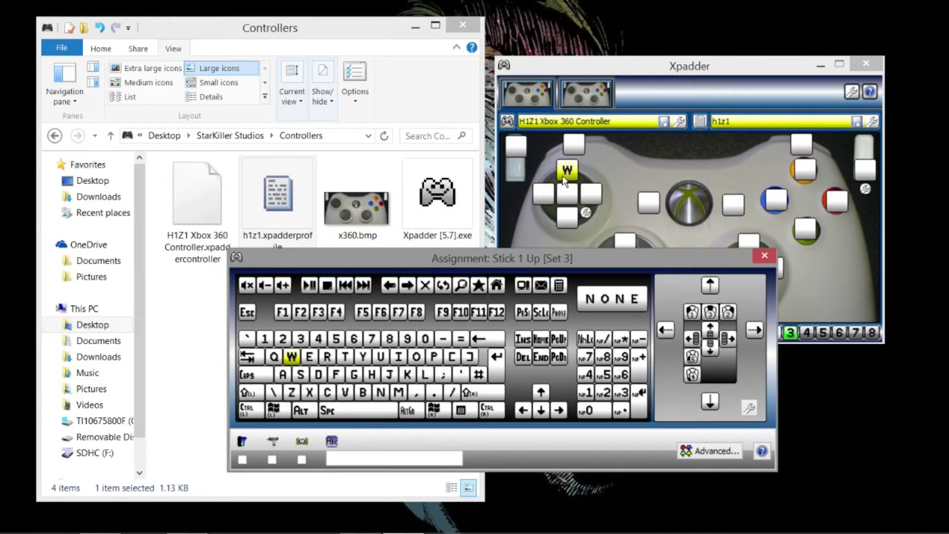
pyautogui.click(596, 196)
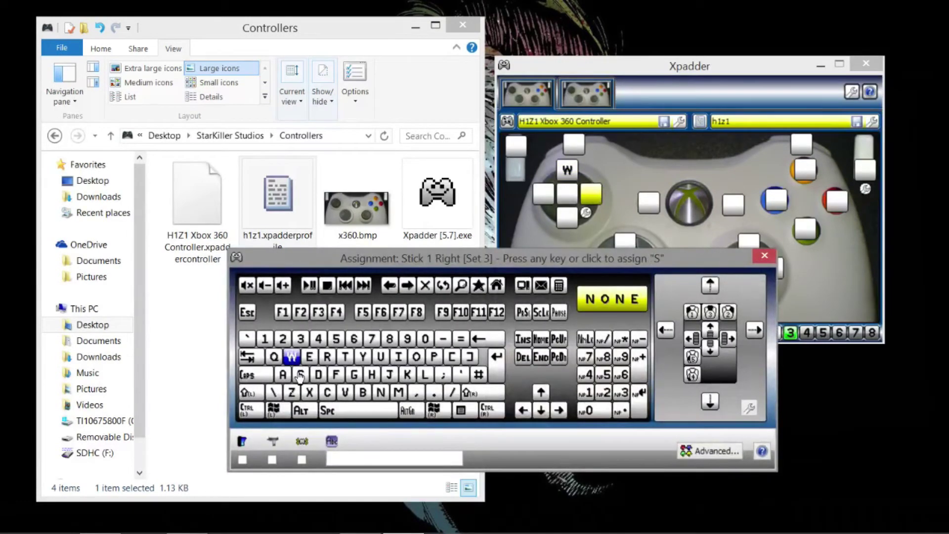
pyautogui.click(319, 374)
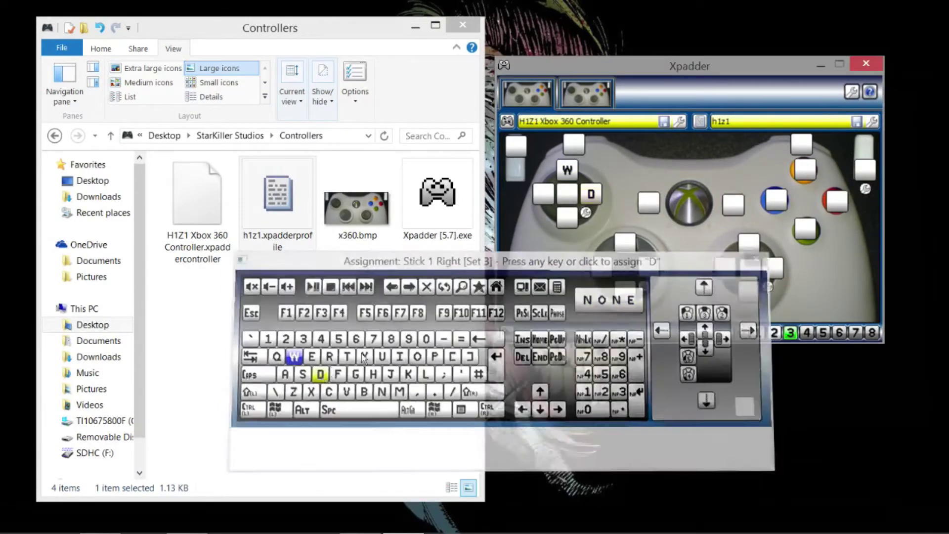
pyautogui.click(546, 199)
pyautogui.click(283, 377)
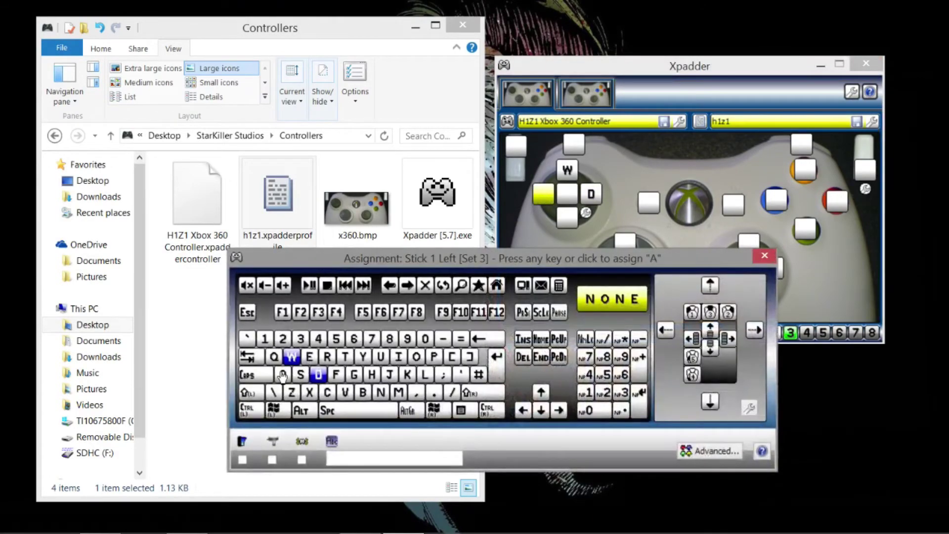
pyautogui.click(568, 217)
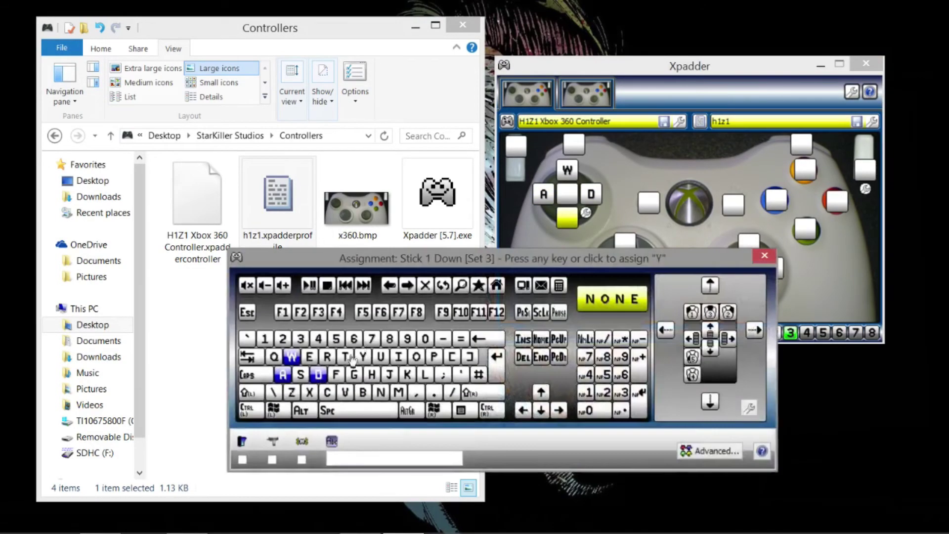
pyautogui.click(301, 375)
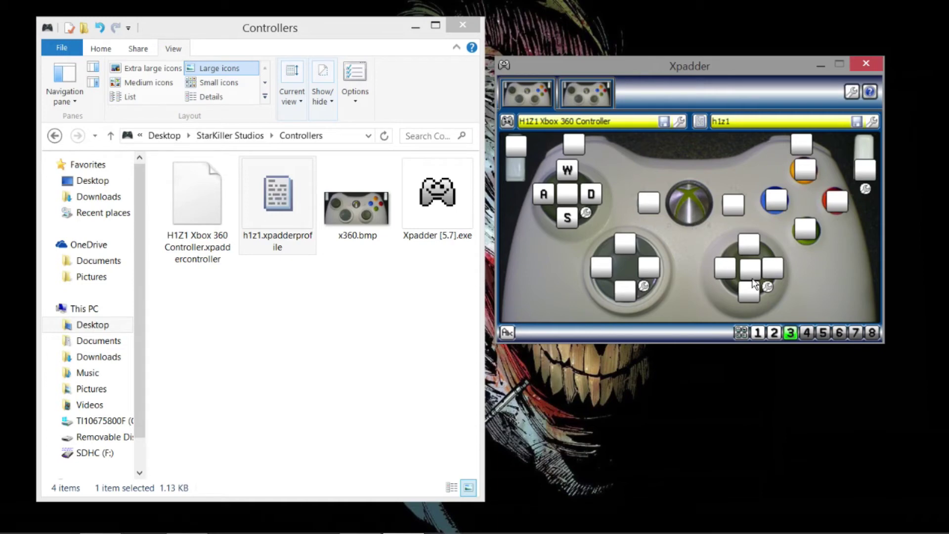
# - Bring up the right stick's preset mapping menu
pyautogui.click(768, 288)
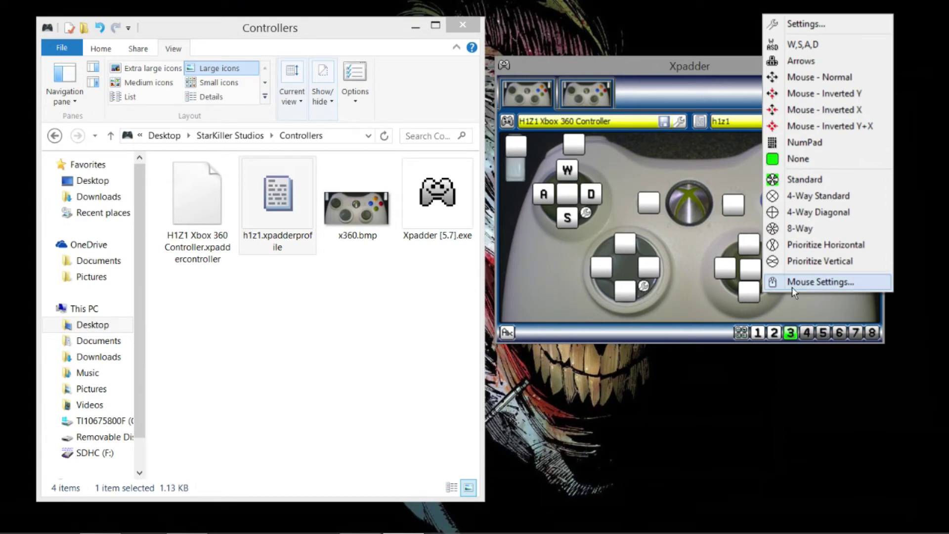
# - Set Stick 2 to Auto-Assign Normal mouse look with Move Together linking both speeds
pyautogui.click(808, 284)
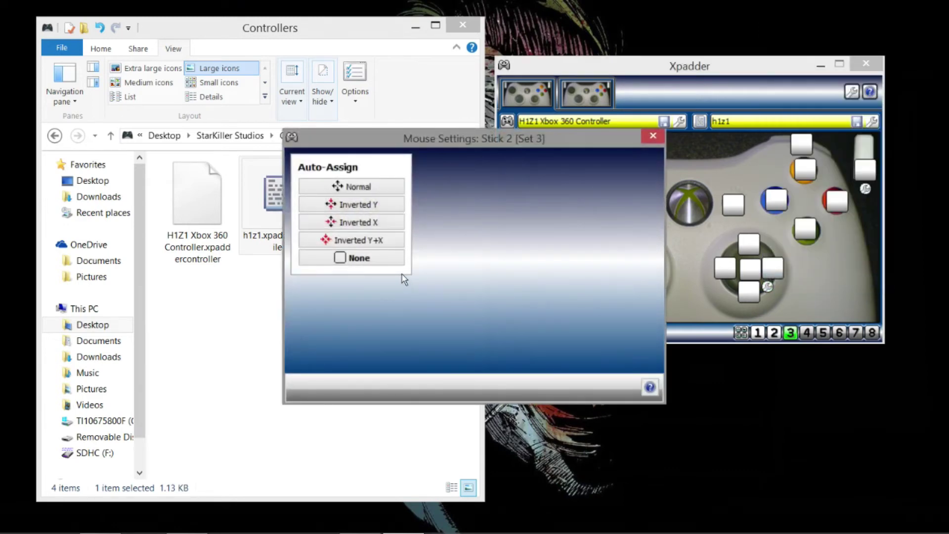
pyautogui.click(360, 188)
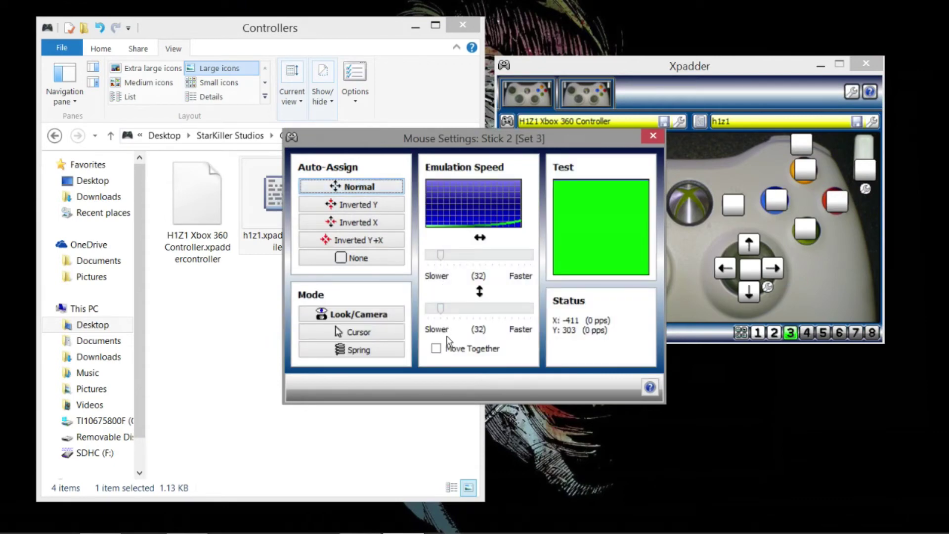
pyautogui.click(437, 348)
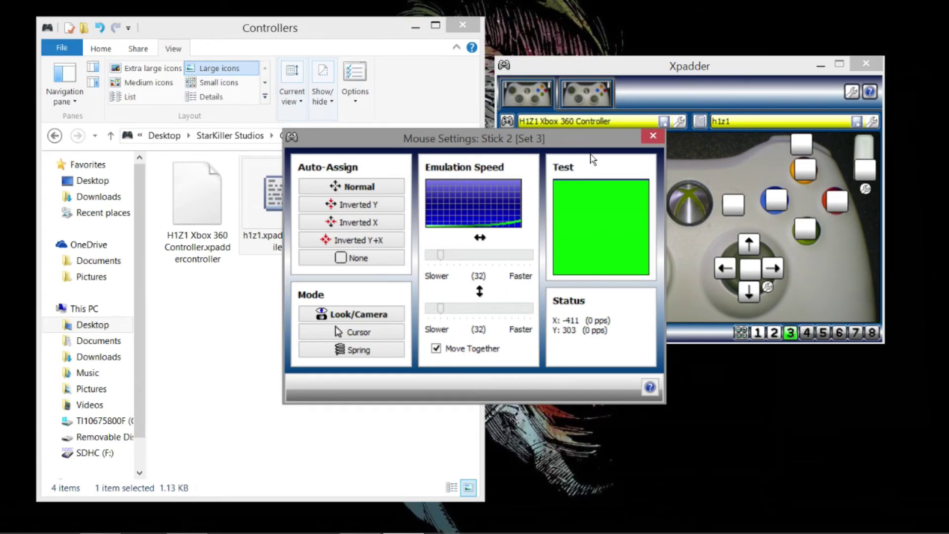
# - Enable Move Together in the right stick's Mouse Settings, then select the H1Z1 Xbox 360 Controller file
pyautogui.click(652, 136)
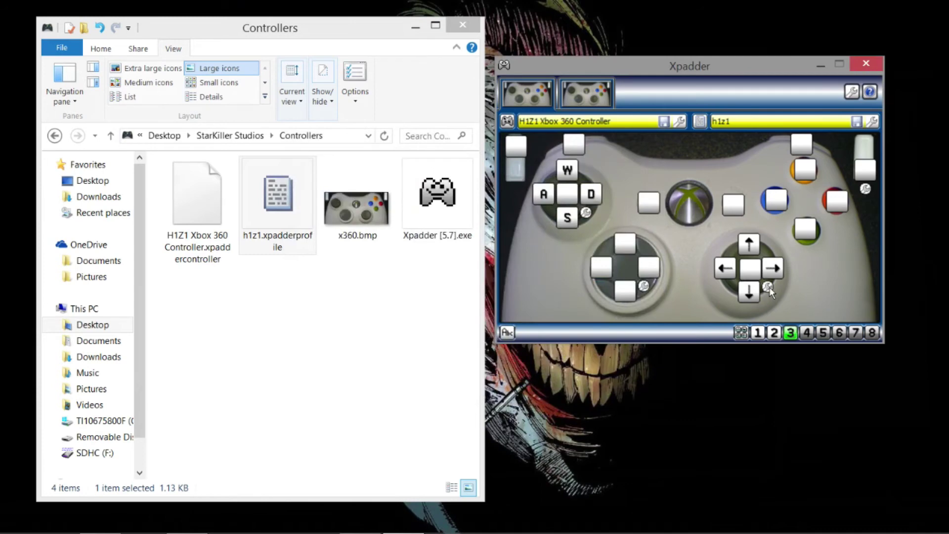
pyautogui.click(770, 286)
pyautogui.click(791, 280)
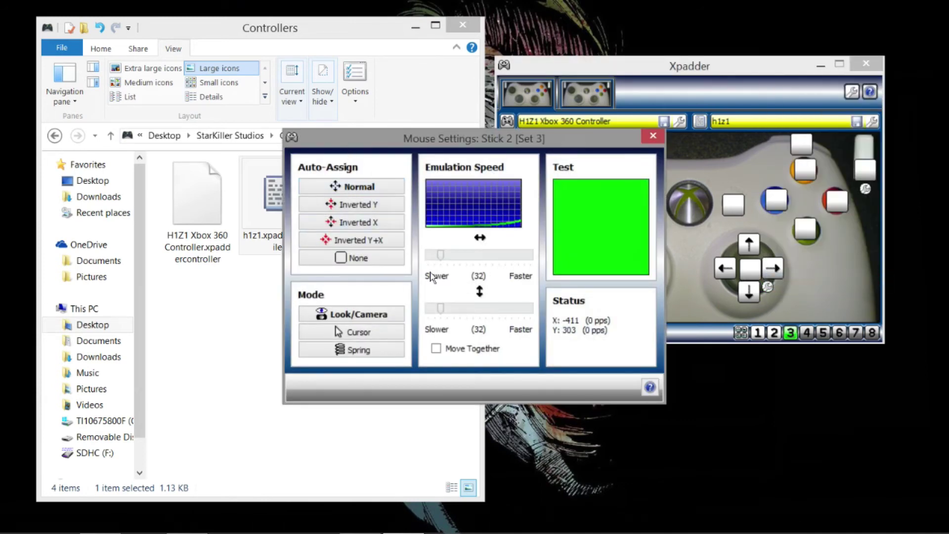
pyautogui.click(436, 348)
pyautogui.click(651, 137)
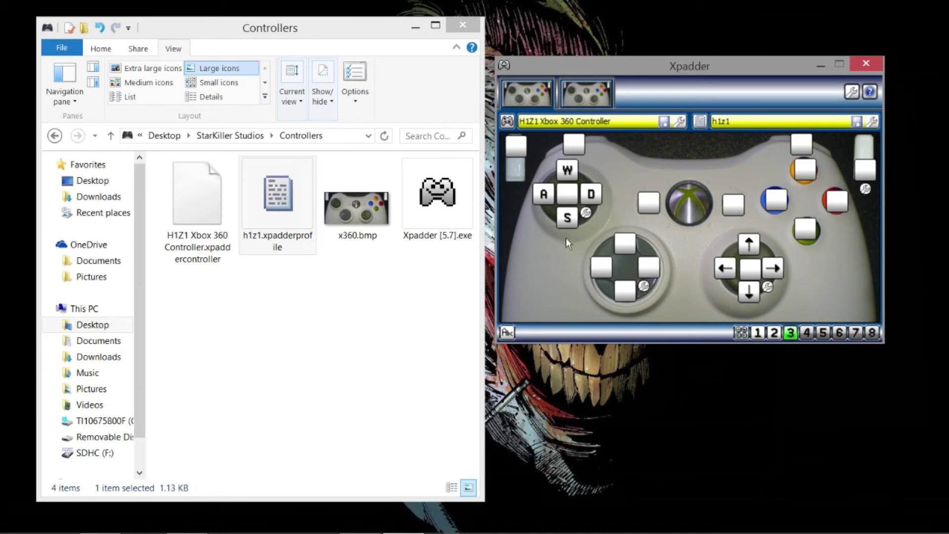
pyautogui.click(188, 206)
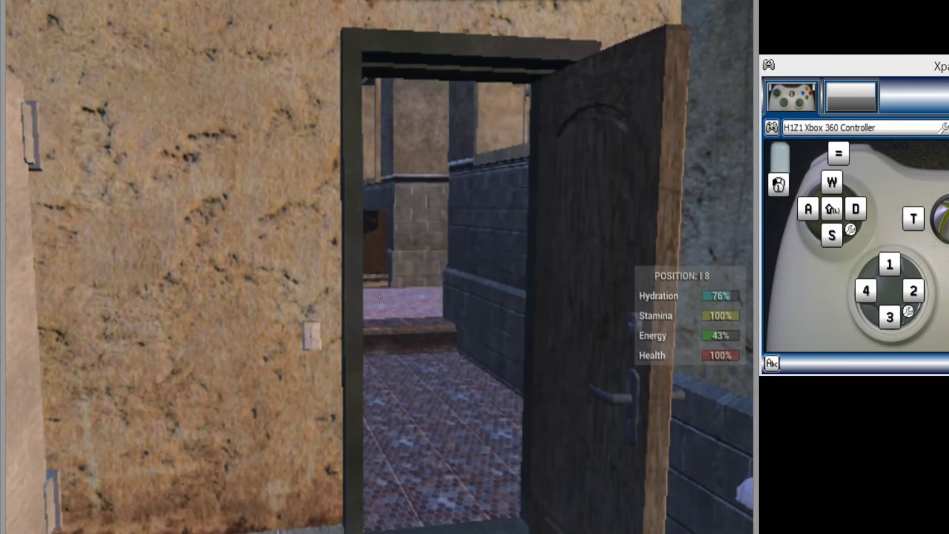
# - Walk the character through the doorway and down the church aisle toward the altar
pyautogui.press('w')
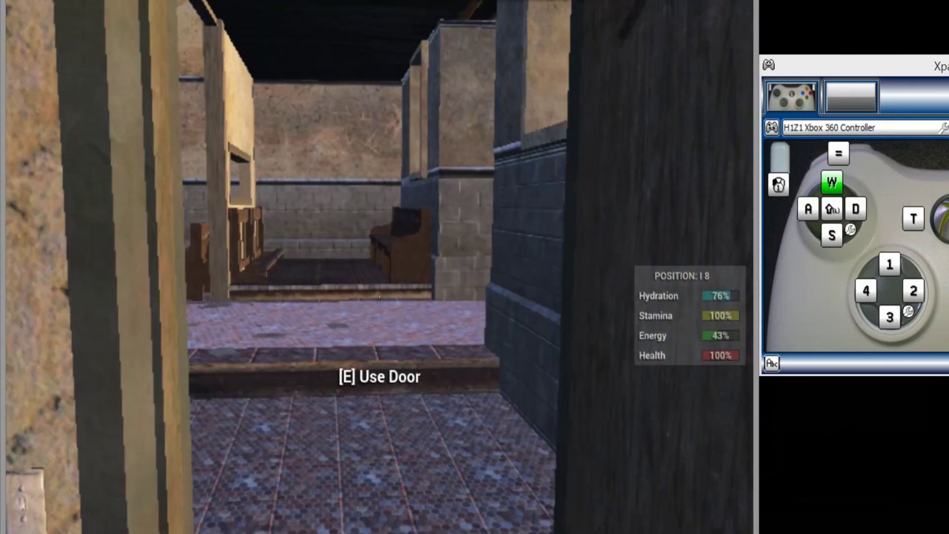
pyautogui.press('d')
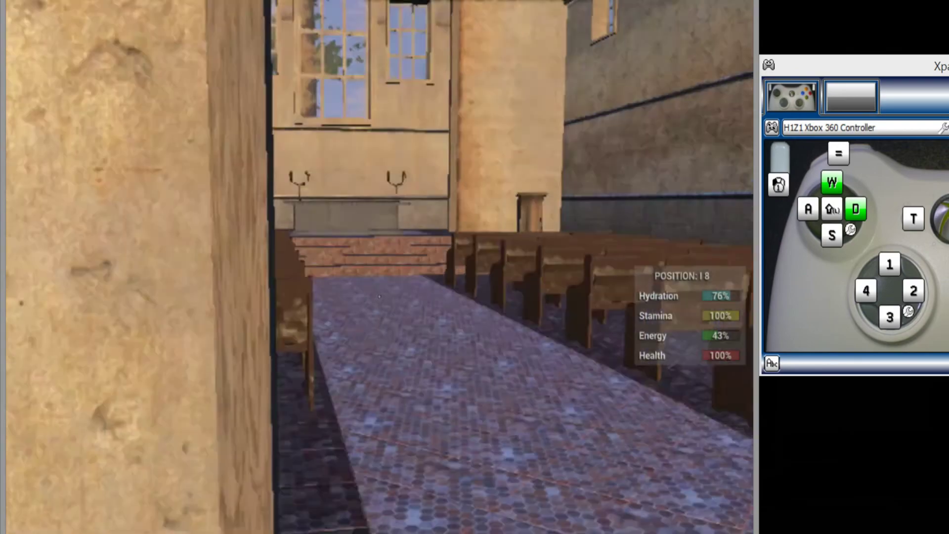
pyautogui.press('w')
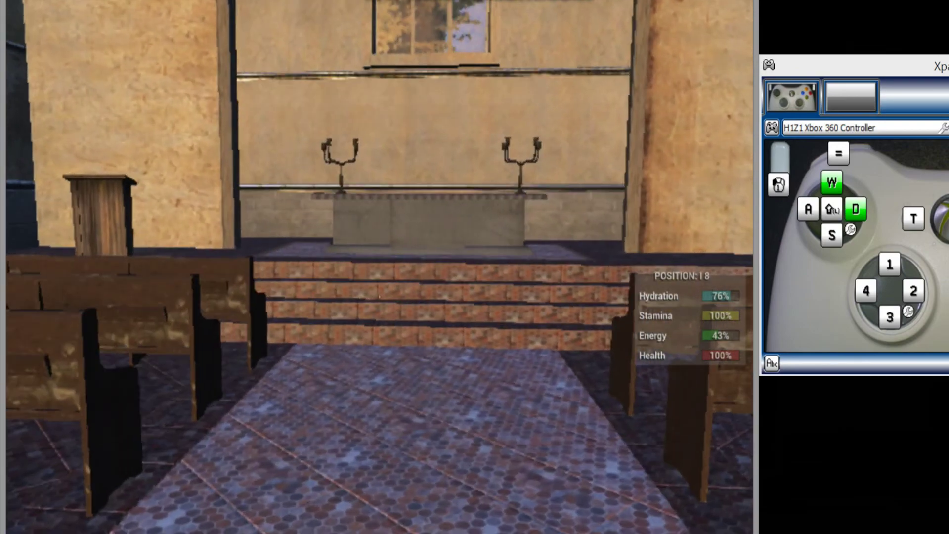
pyautogui.press('w')
pyautogui.press('d')
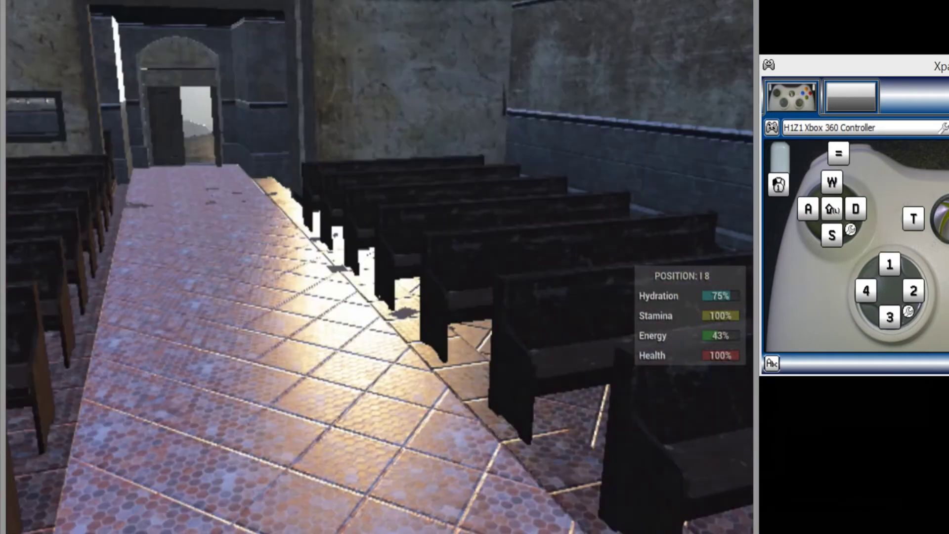
# - Weave back down the aisle beside the pews, sidestepping left and right with A and D
pyautogui.press('w')
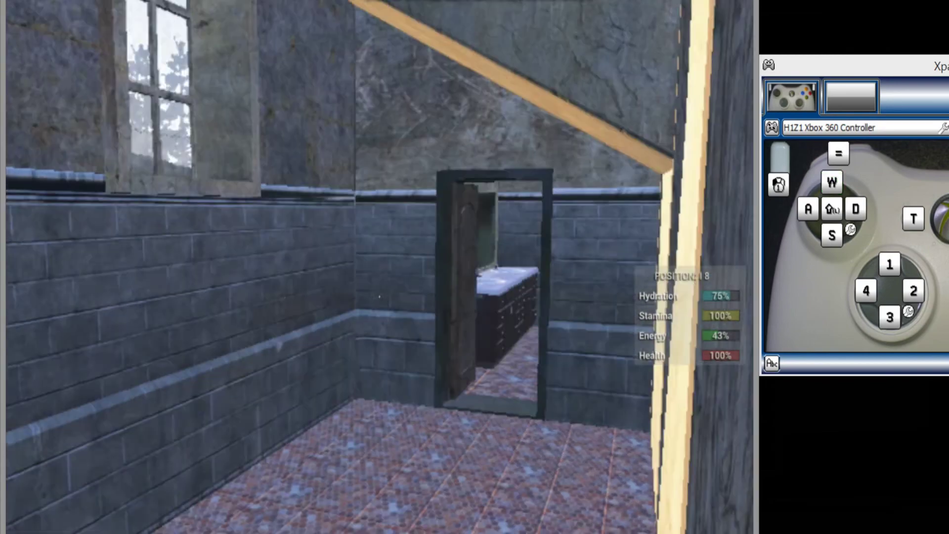
pyautogui.press('w')
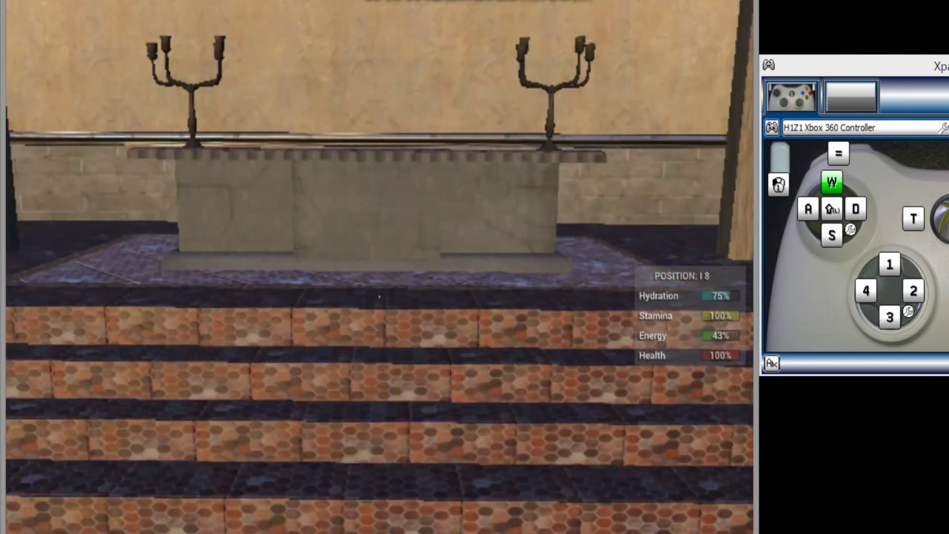
pyautogui.press('a')
pyautogui.press('a')
pyautogui.press('d')
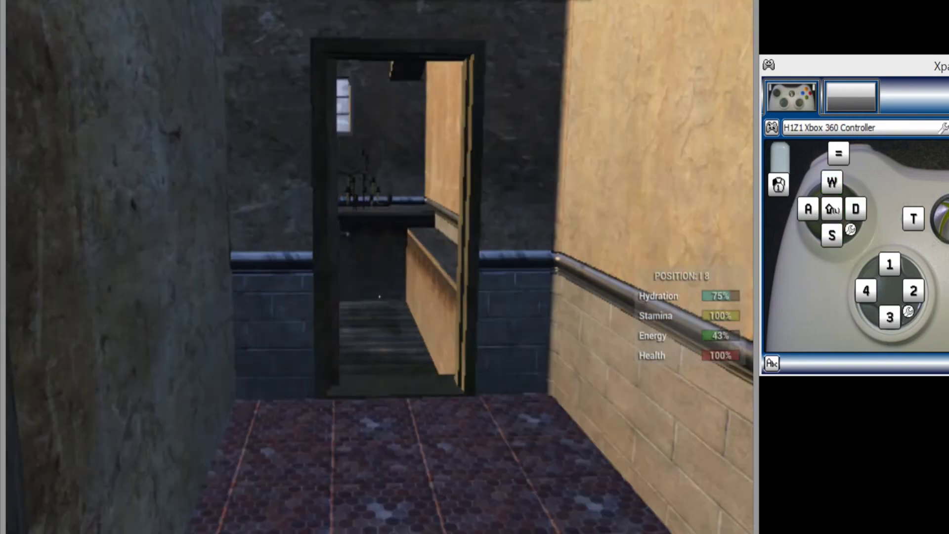
pyautogui.press('w')
pyautogui.press('d')
pyautogui.press('a')
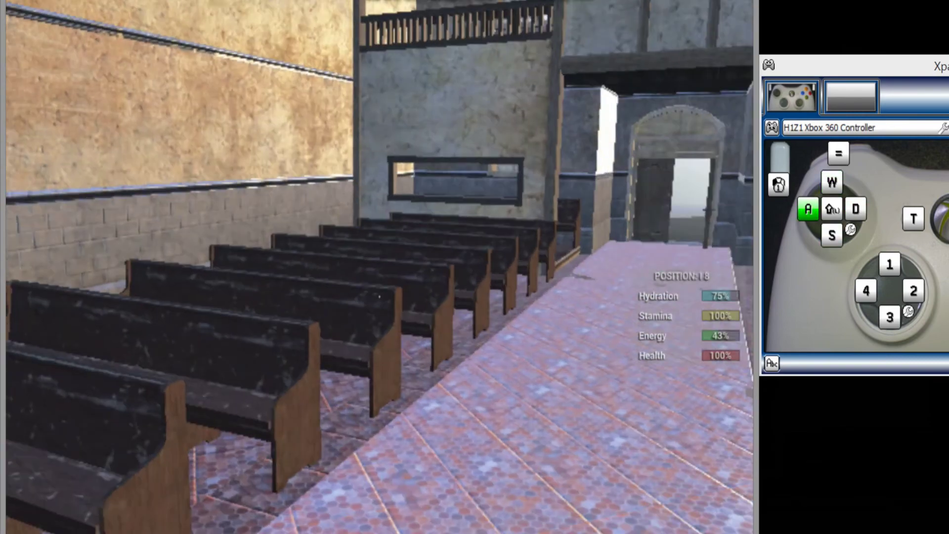
pyautogui.press('w')
pyautogui.press('d')
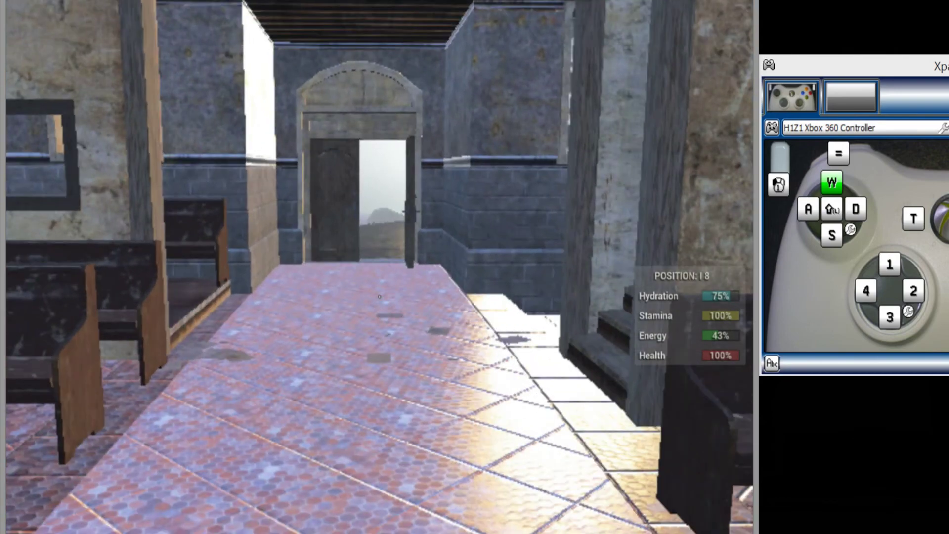
pyautogui.press('a')
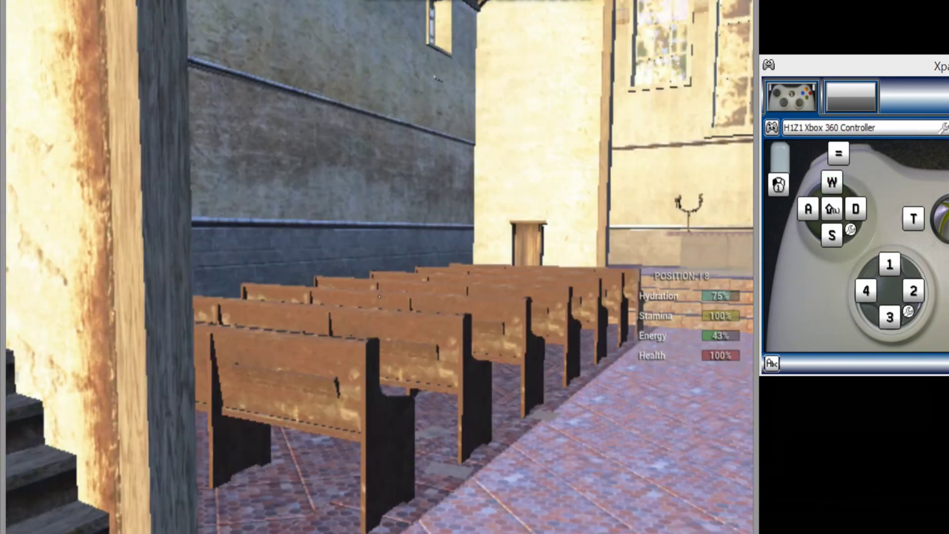
pyautogui.press('w')
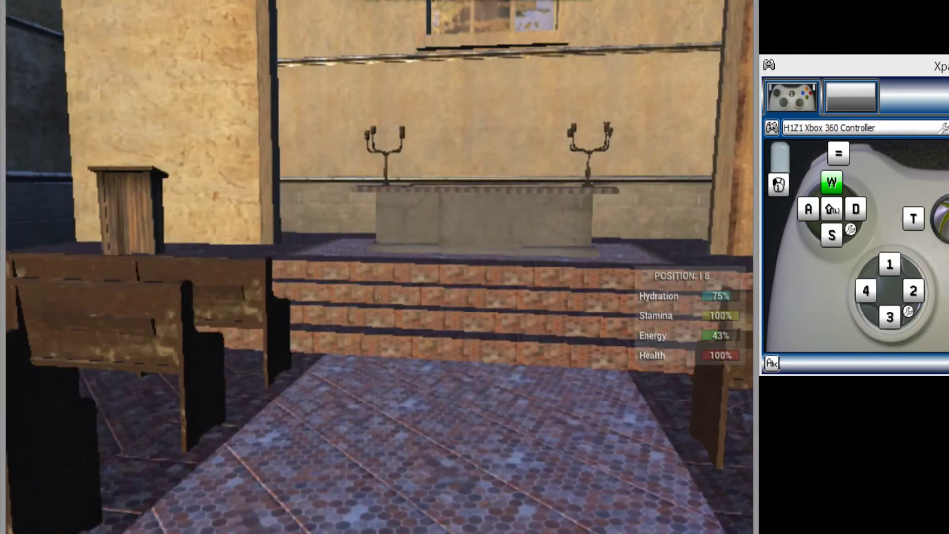
pyautogui.press('d')
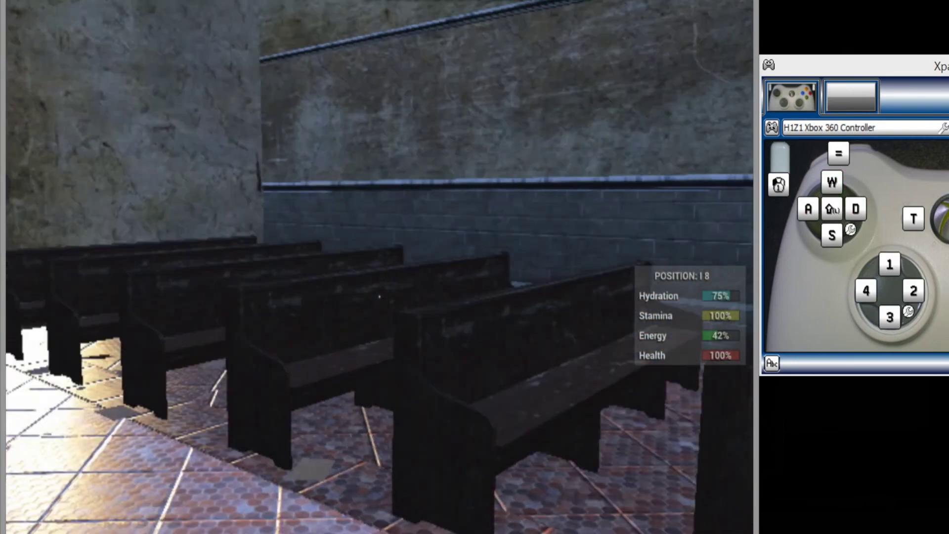
pyautogui.press('w')
pyautogui.press('a')
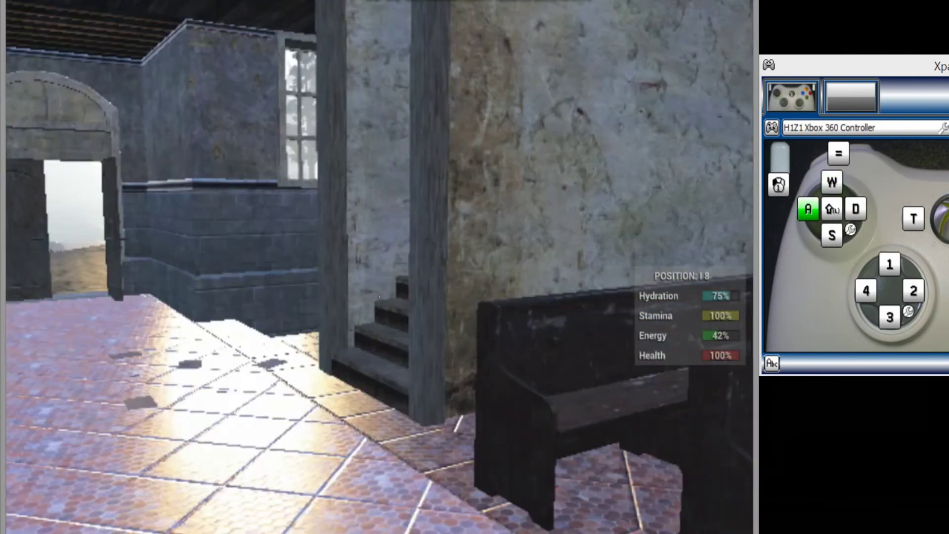
pyautogui.press('w')
pyautogui.press('d')
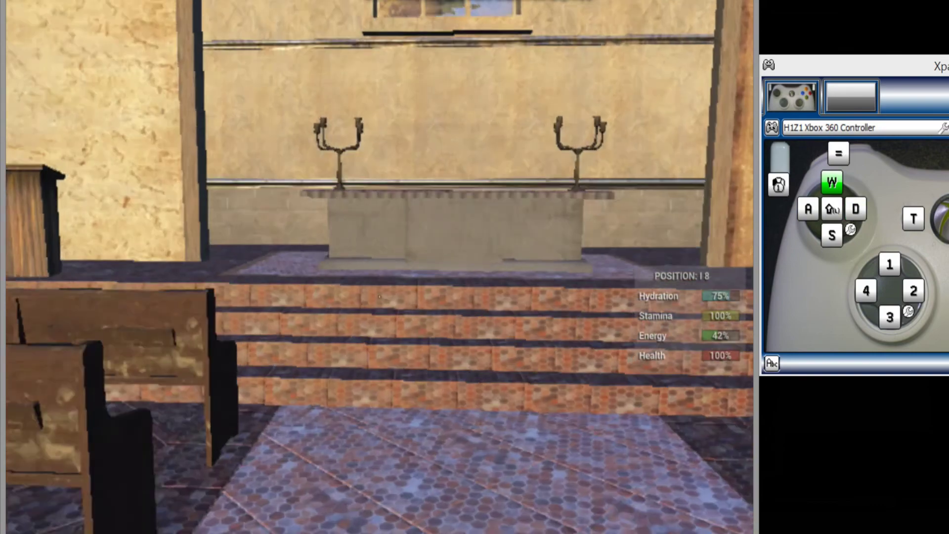
pyautogui.press('d')
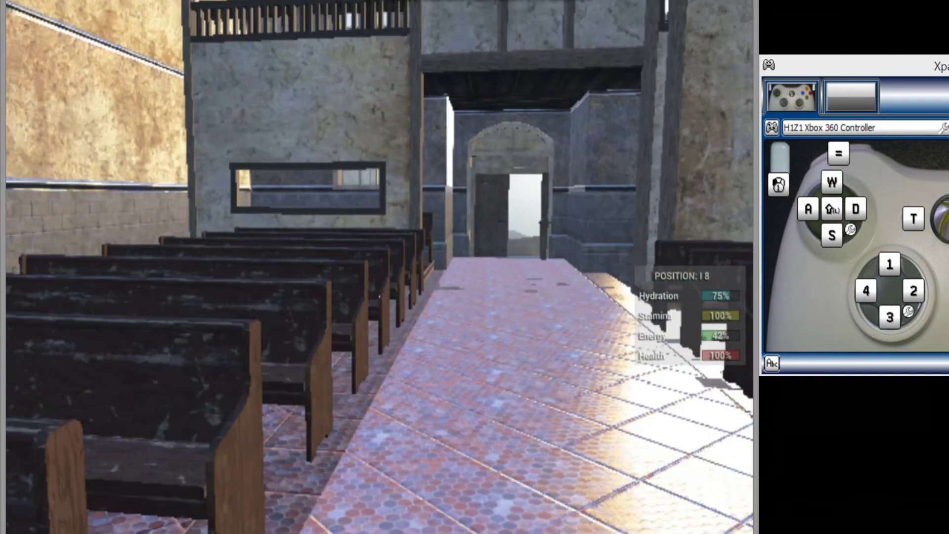
# - Manoeuvre along the pews using W, A, S and D, then walk forward to the open door
pyautogui.press('w')
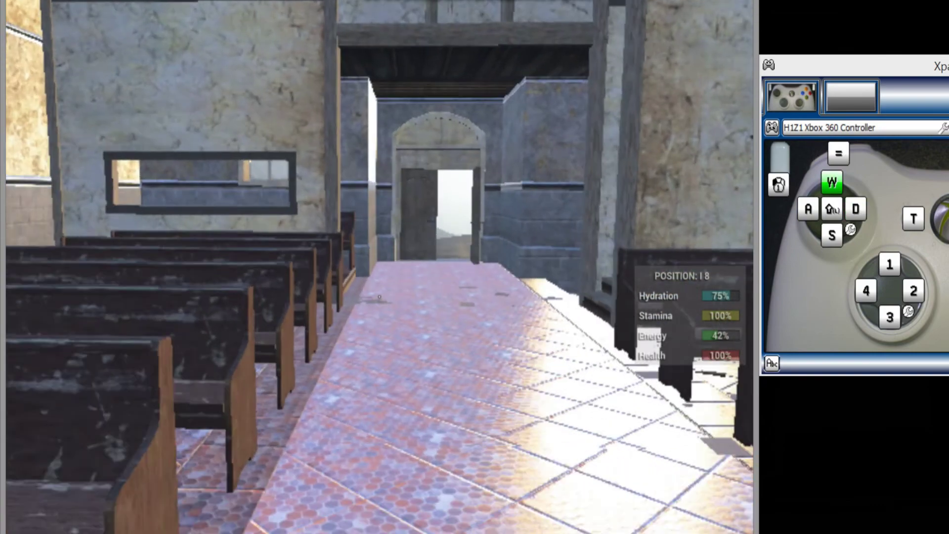
pyautogui.press('d')
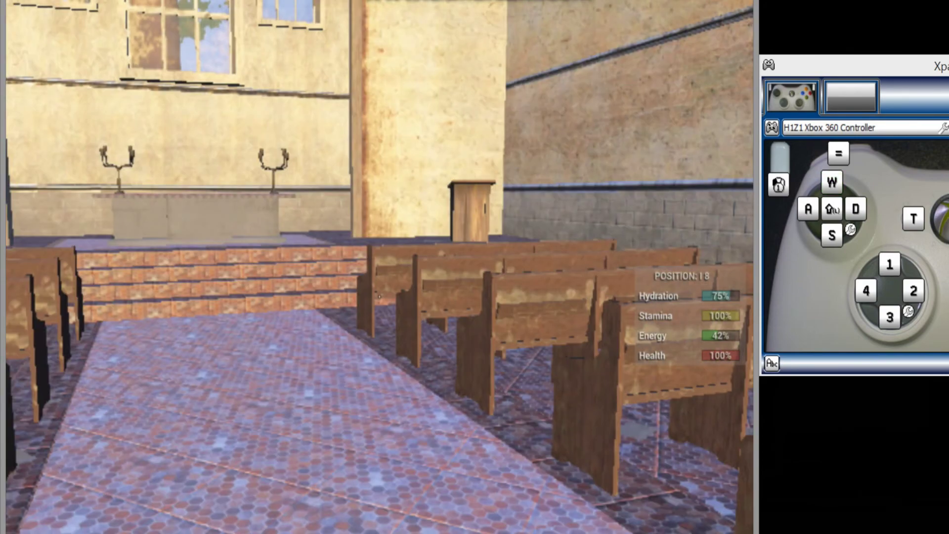
pyautogui.press('d')
pyautogui.press('w')
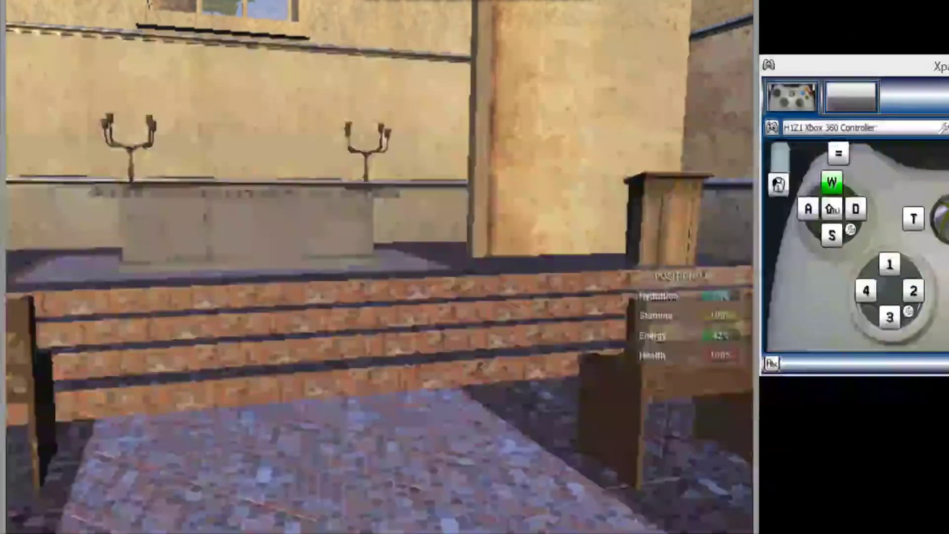
pyautogui.press('d')
pyautogui.press('s')
pyautogui.press('a')
pyautogui.press('w')
pyautogui.press('d')
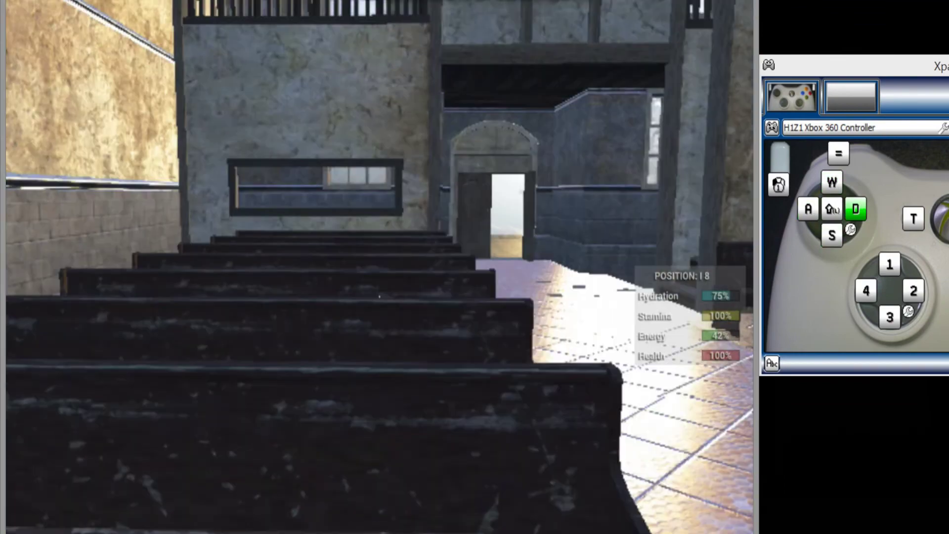
pyautogui.press('s')
pyautogui.press('d')
pyautogui.press('w')
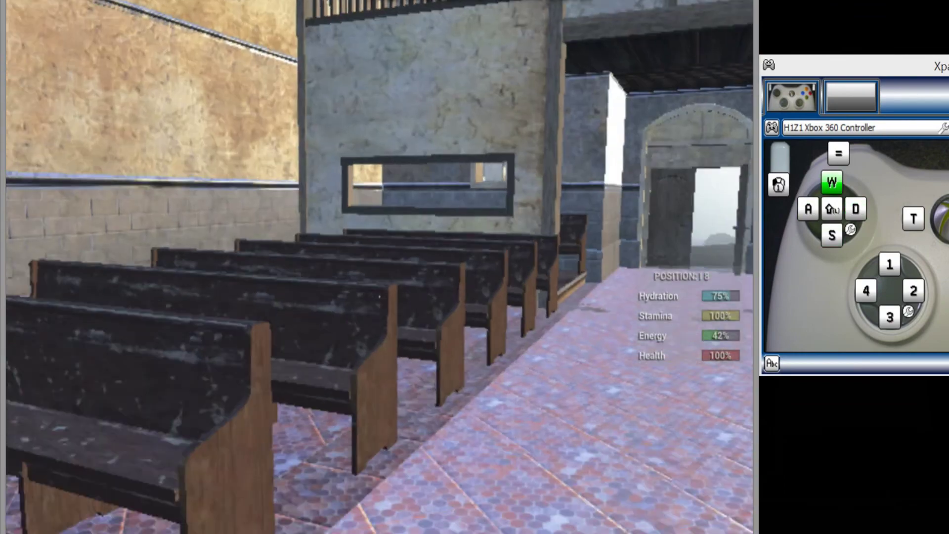
pyautogui.press('a')
pyautogui.press('a')
pyautogui.press('s')
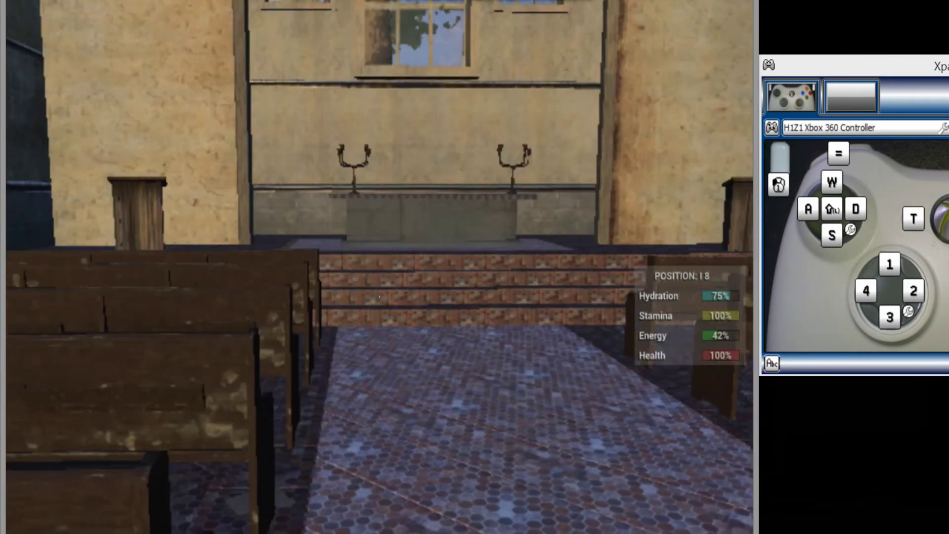
pyautogui.press('d')
pyautogui.press('w')
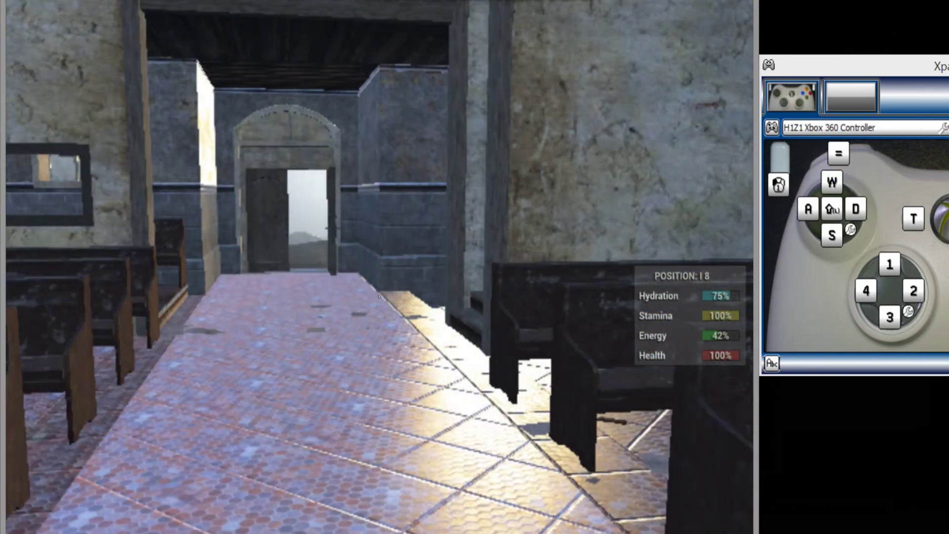
pyautogui.press('w')
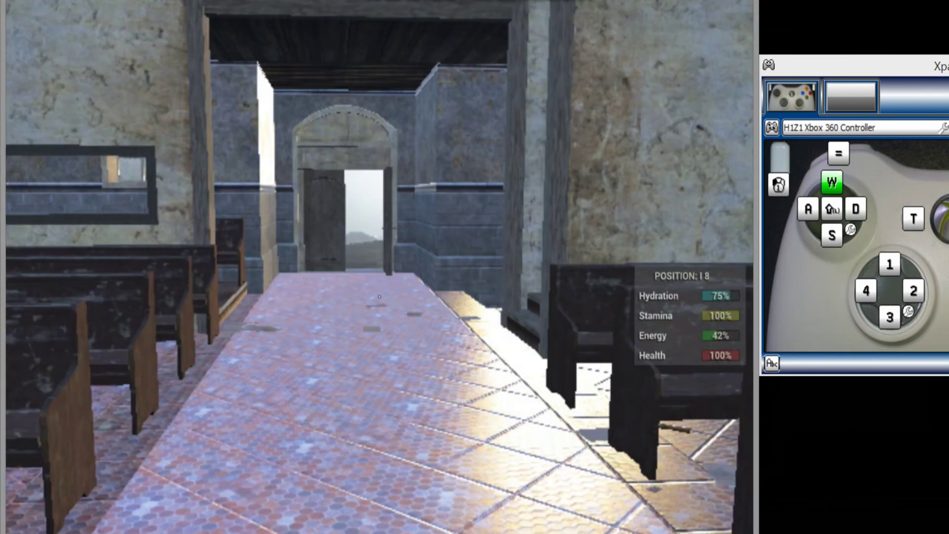